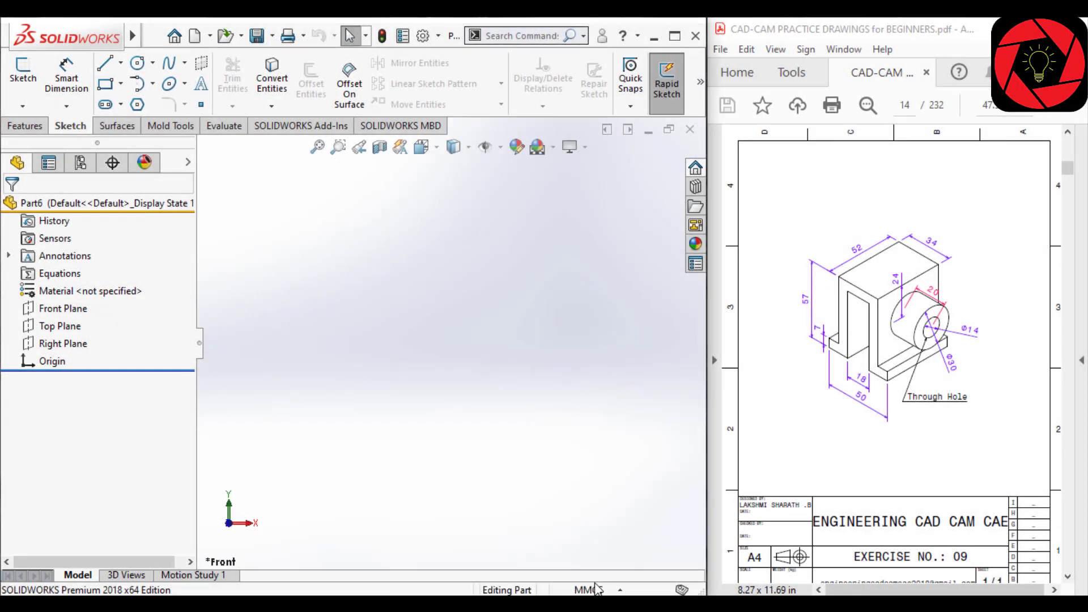
- Keep the part in MMGS millimetre units and select the Front Plane
left_click(597, 589)
left_click(579, 522)
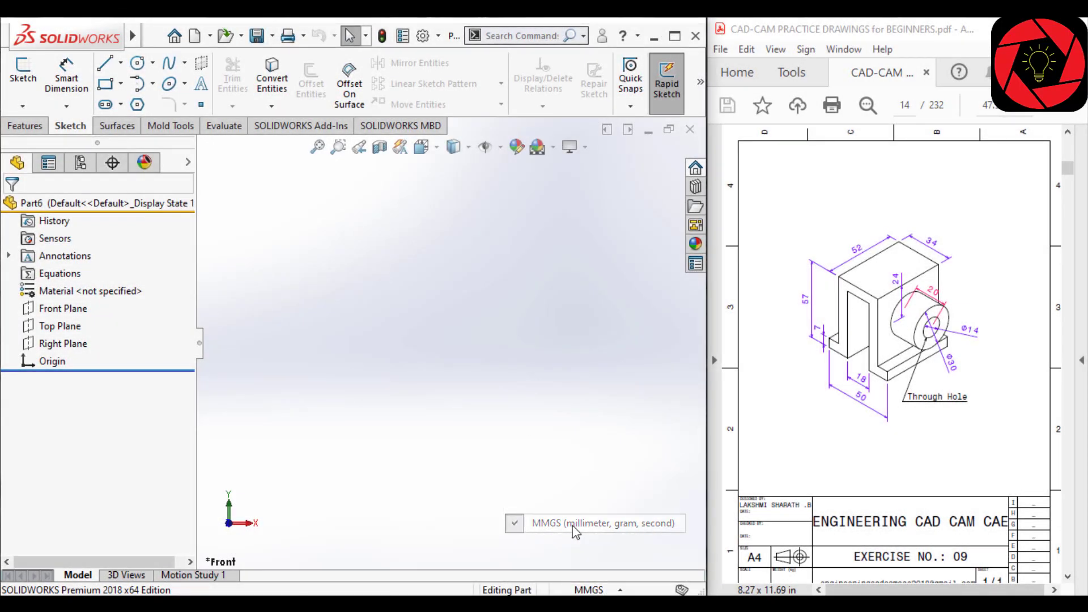
left_click(66, 309)
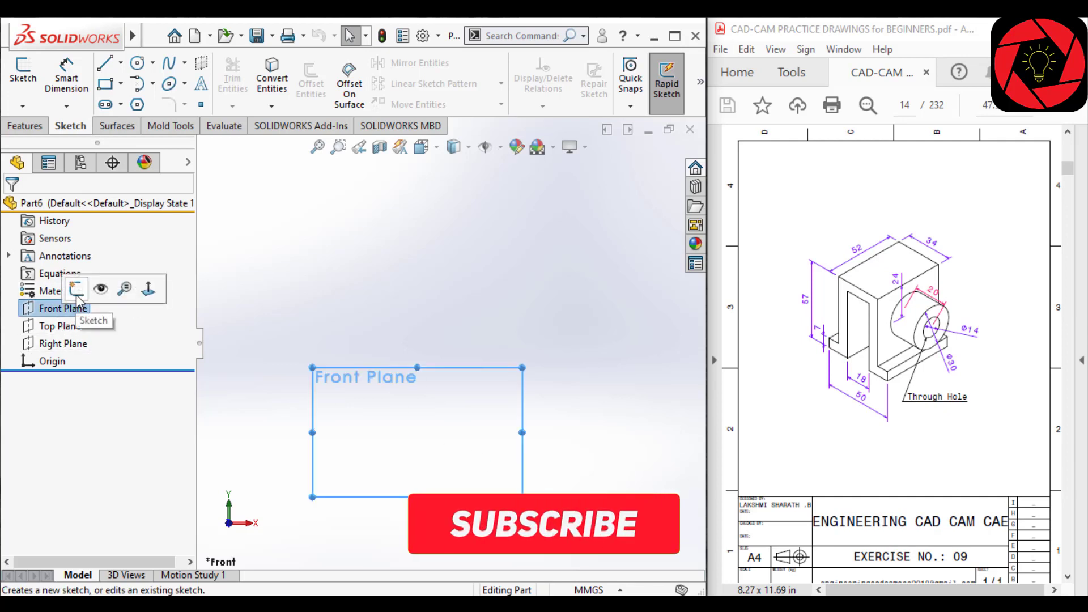
- Start a new sketch on the Front Plane
left_click(94, 287)
scroll(464, 453, "down", 3)
scroll(445, 385, "up", 2)
scroll(446, 385, "down", 2)
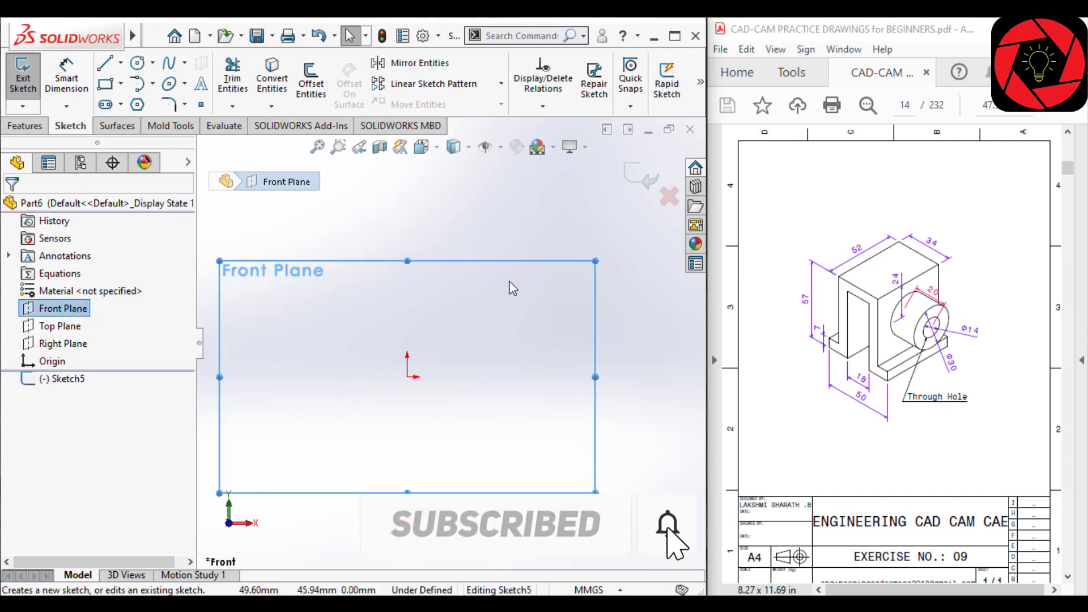
scroll(510, 286, "up", 1)
scroll(366, 423, "down", 1)
scroll(356, 362, "down", 1)
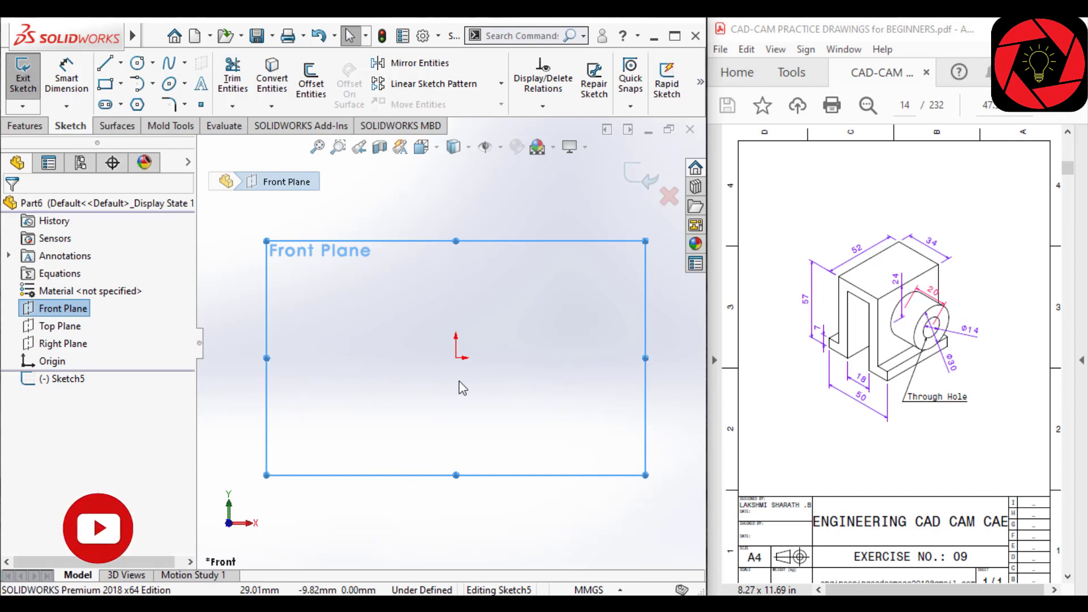
- Draw the open U-shaped line profile from the origin with short horizontal base segments
key("l")
left_click(456, 357)
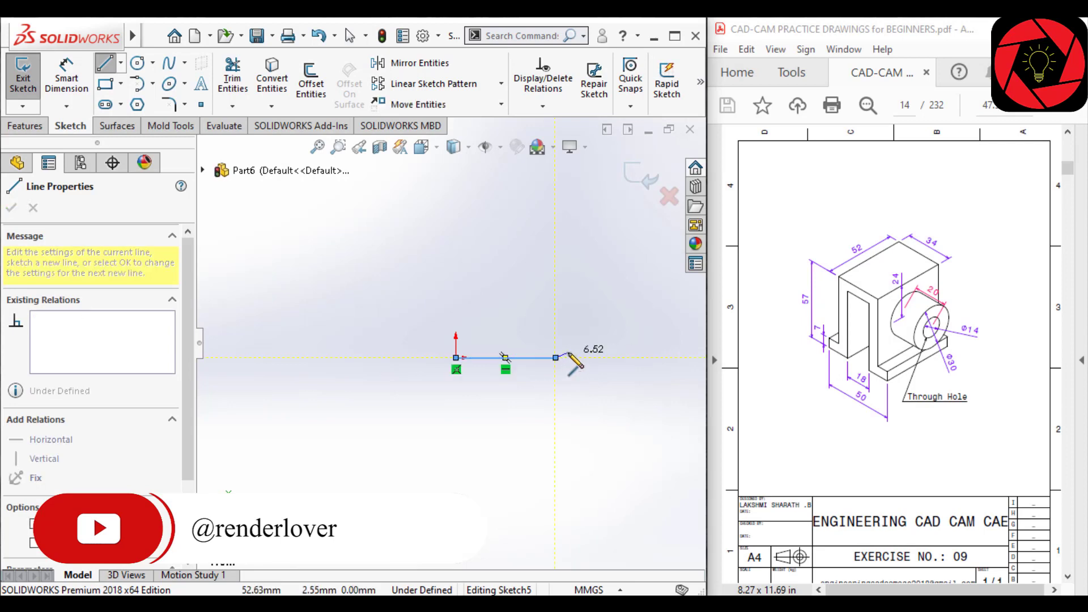
left_click(510, 351)
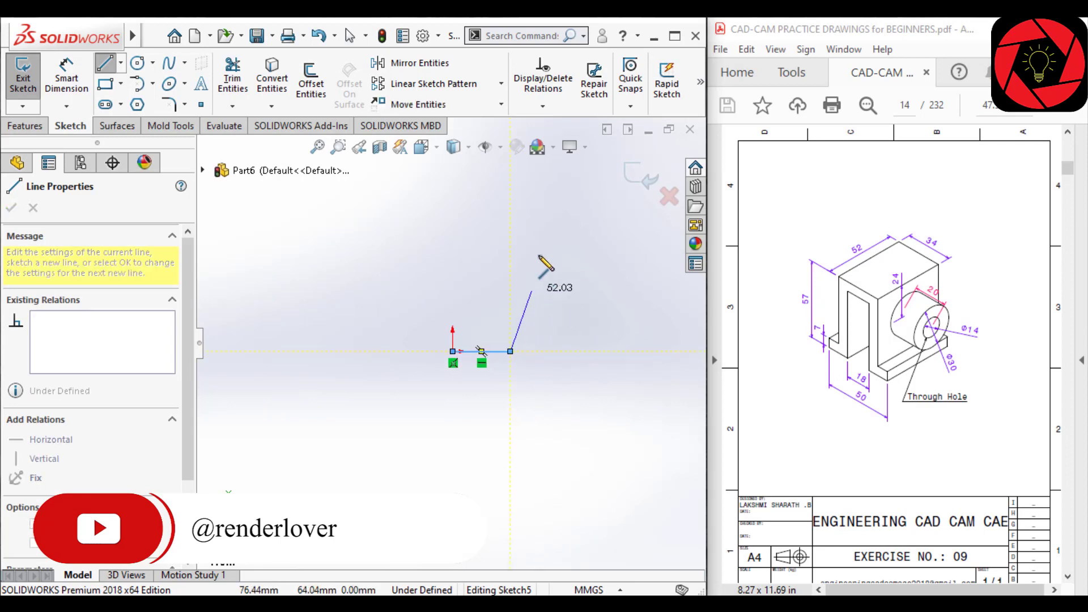
left_click(510, 200)
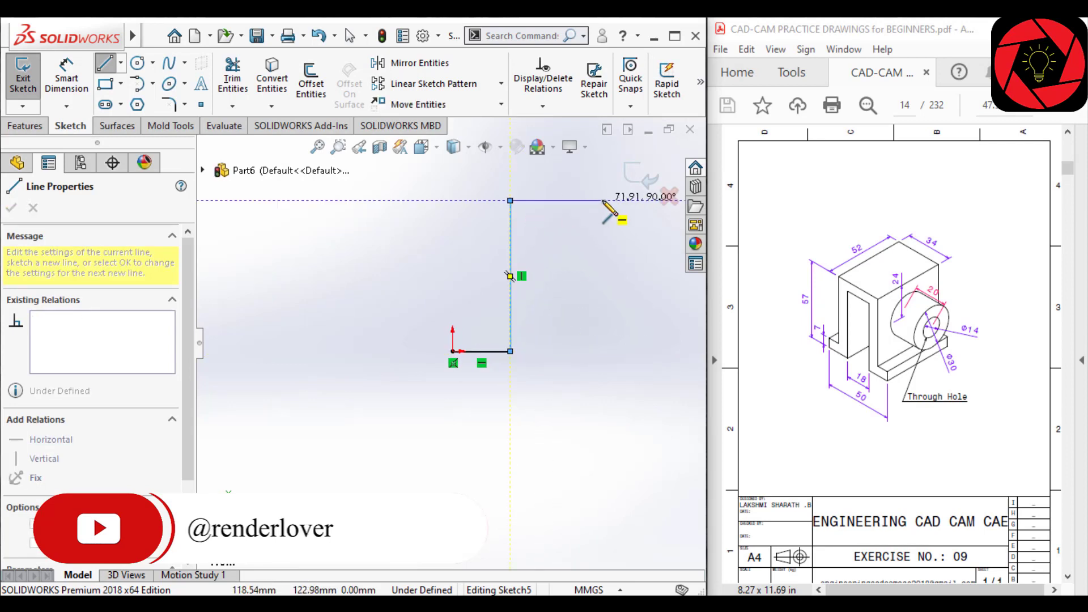
double_click(643, 354)
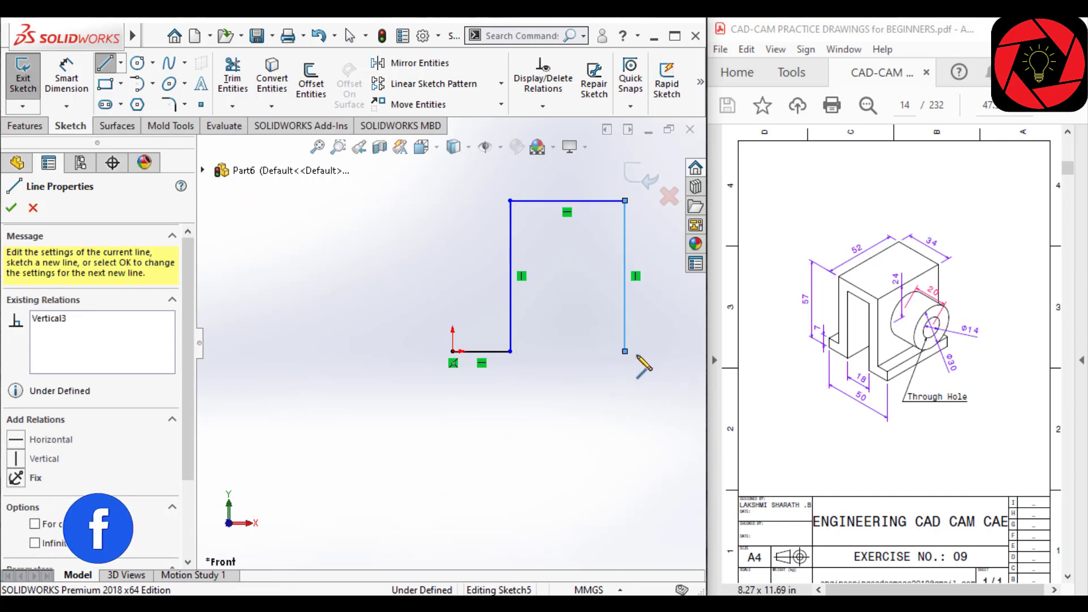
left_click(683, 351)
scroll(683, 351, "up", 2)
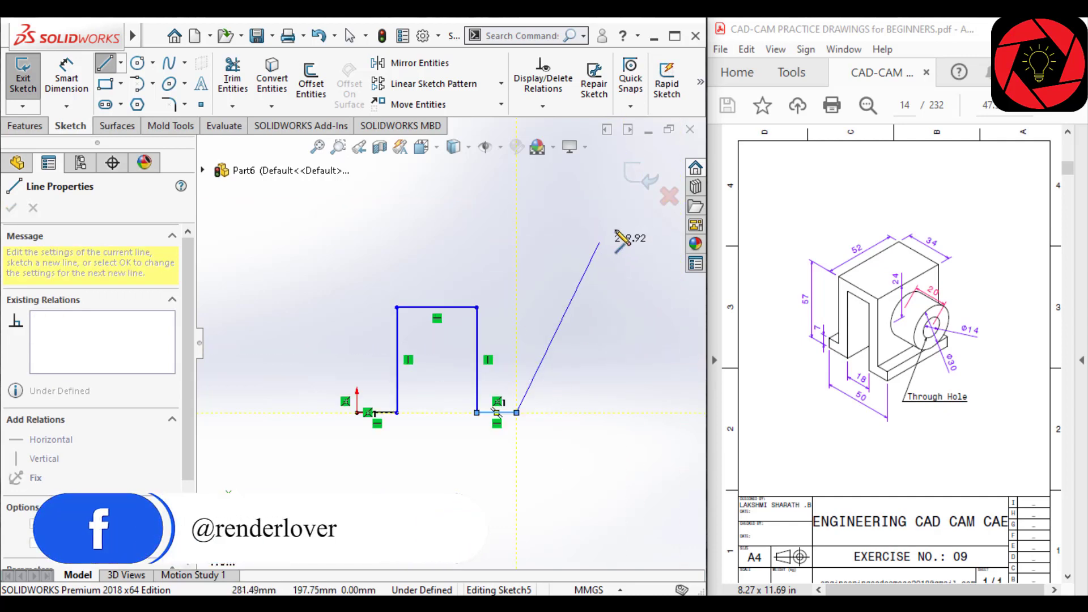
scroll(496, 419, "down", 1)
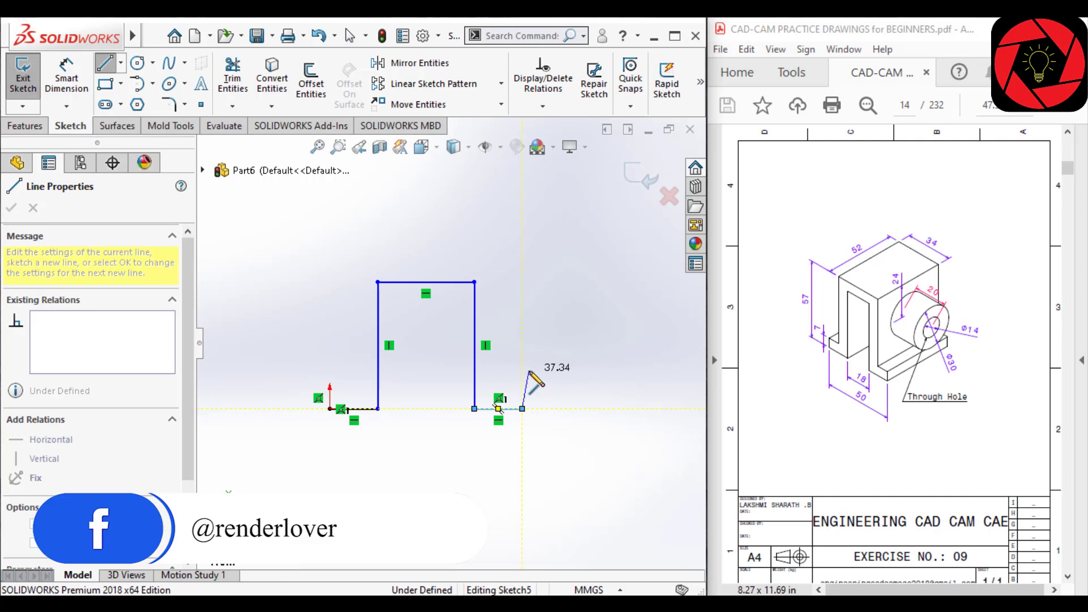
key("Escape")
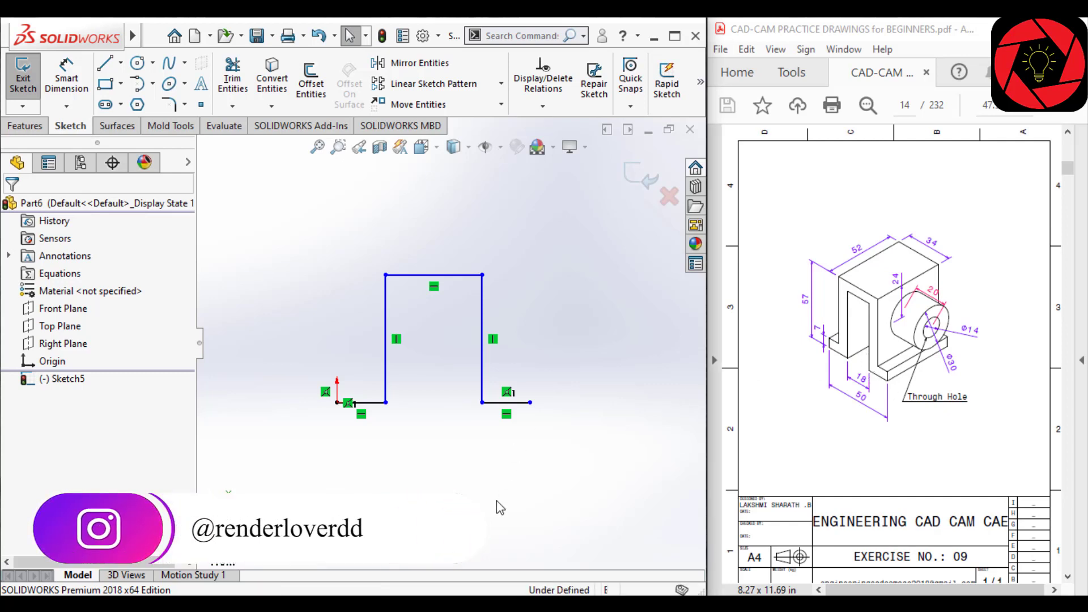
- Dimension the left side height between top and bottom-left lines as 57-7 (50 mm)
right_click_drag(498, 501, 498, 365)
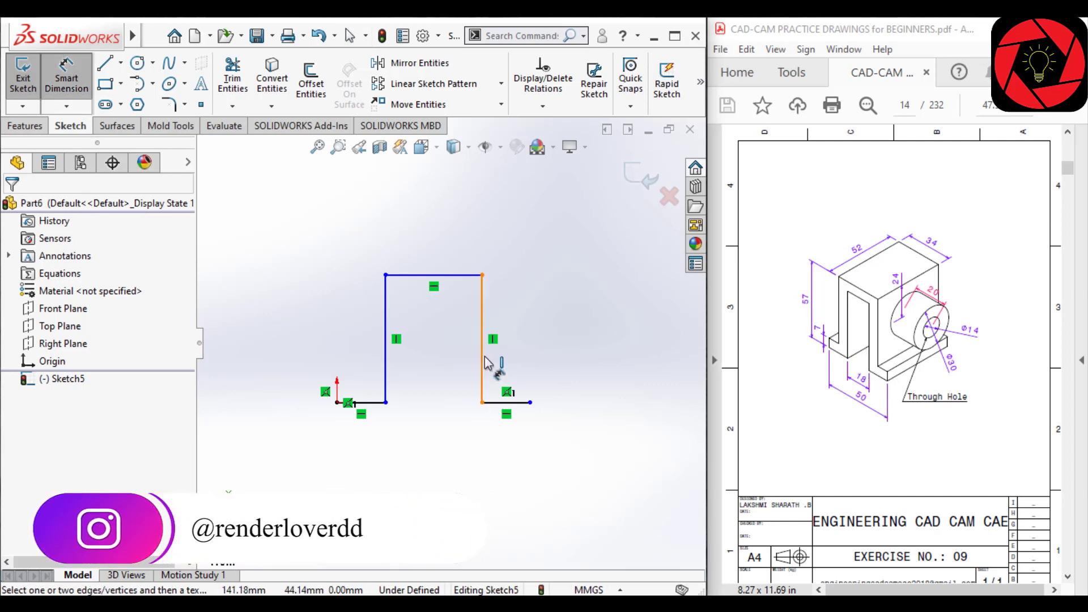
left_click(420, 276)
left_click(372, 402)
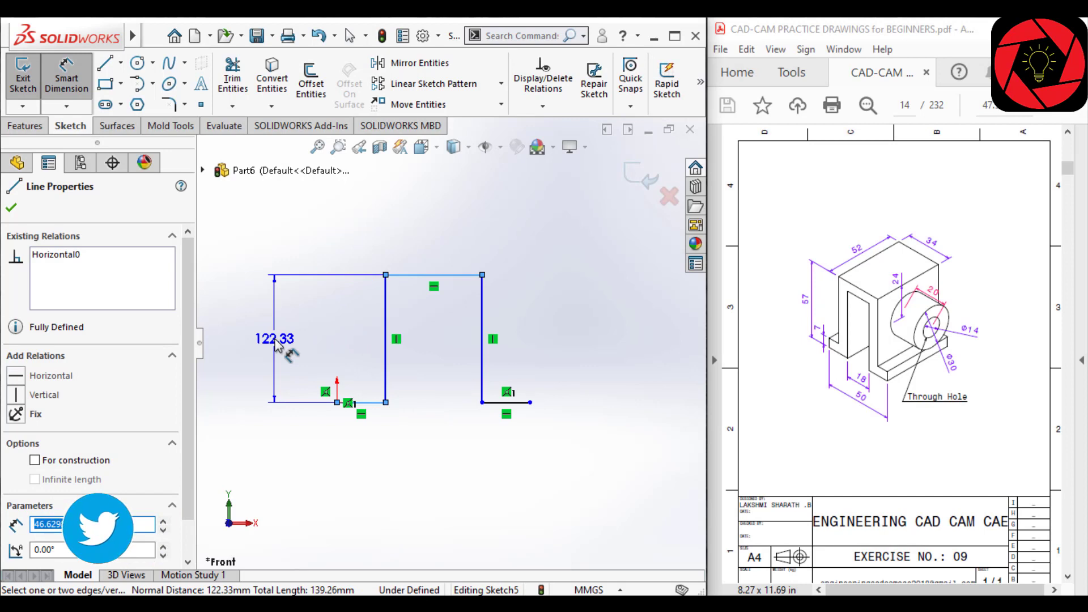
left_click(275, 340)
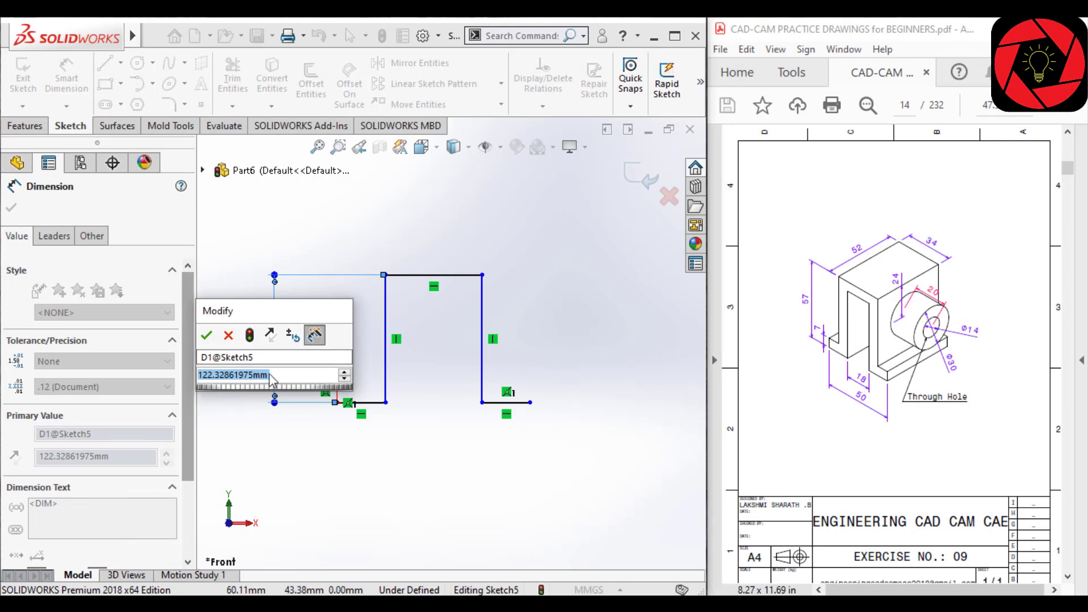
type("57")
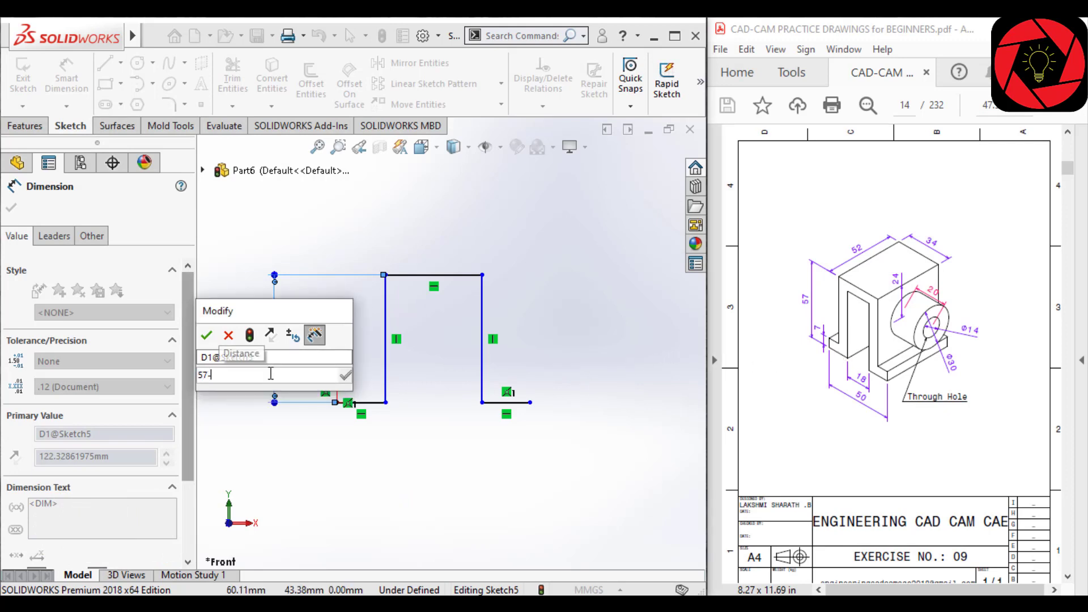
type("-7")
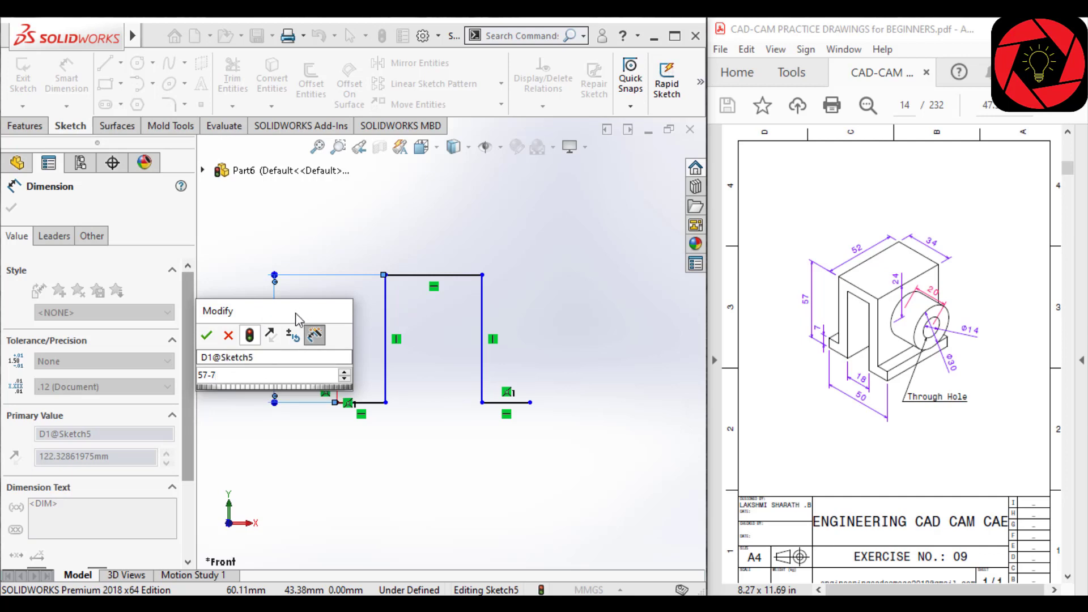
left_click(206, 337)
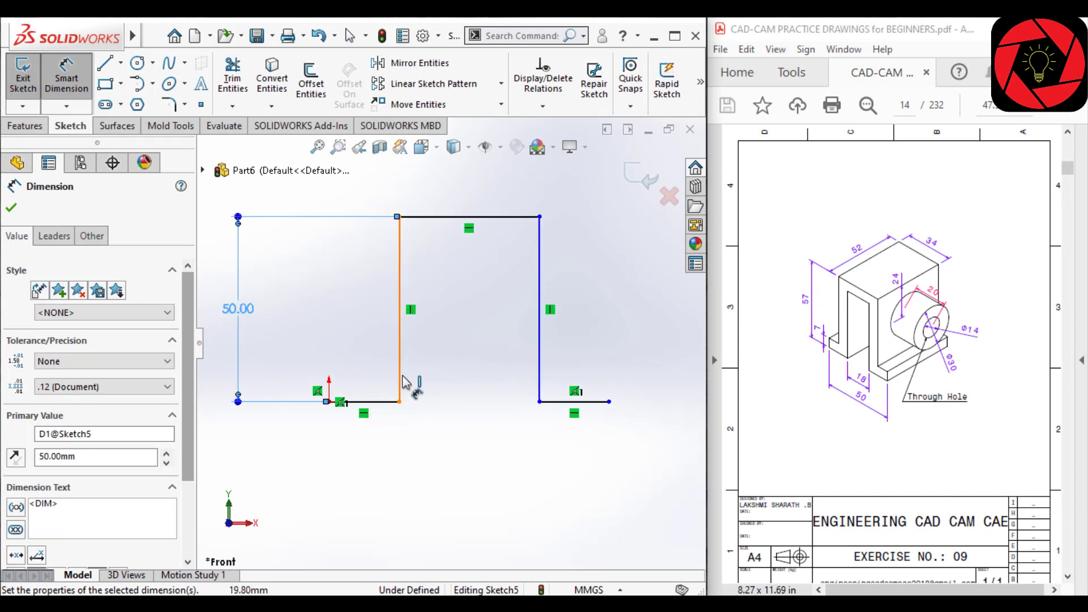
- Dimension the top line's width as 18 mm
left_click(465, 218)
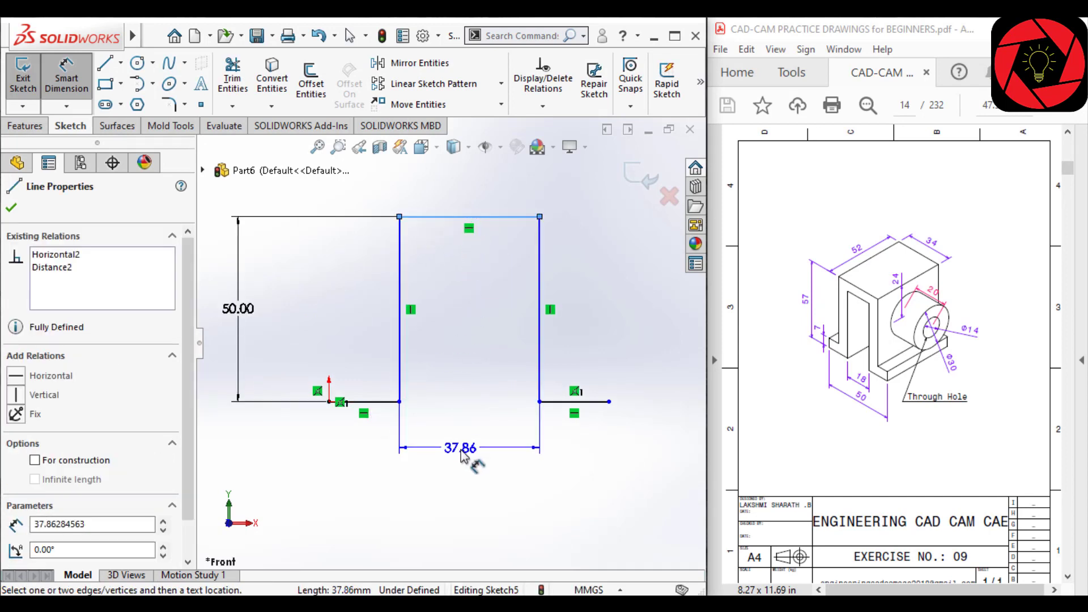
left_click(462, 454)
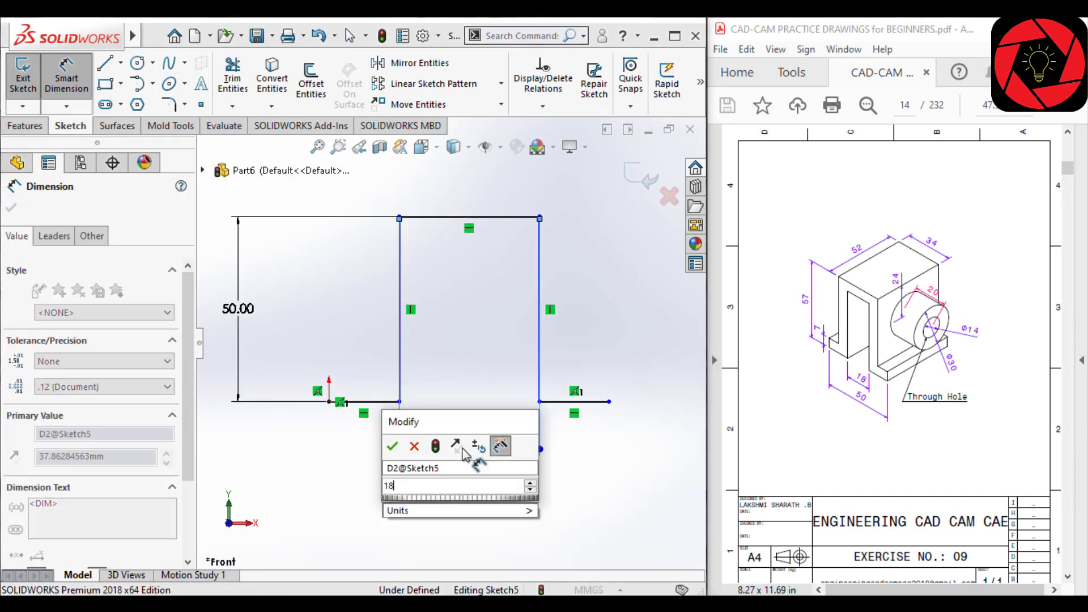
type("18")
key("Return")
scroll(451, 357, "down", 1)
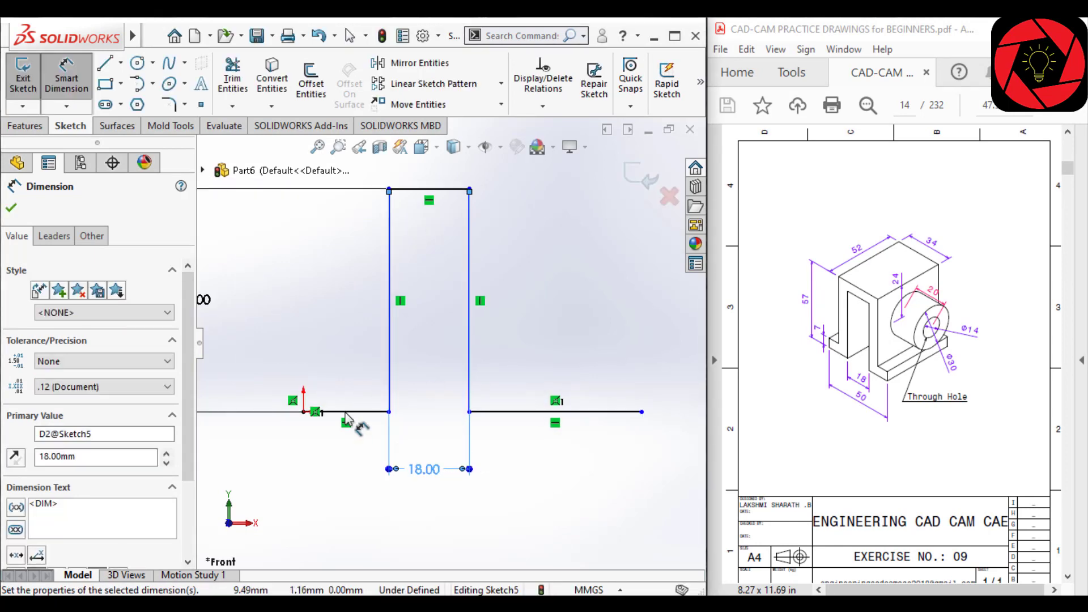
- Dimension the bottom-left base line as (50-18)/2, making it 16 mm
left_click(373, 419)
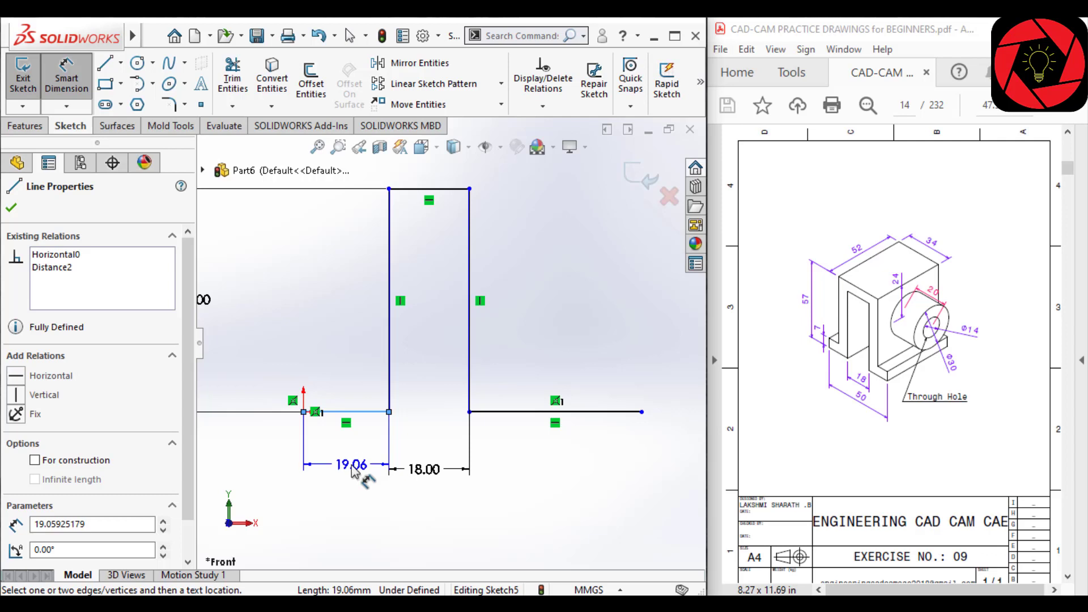
left_click(353, 472)
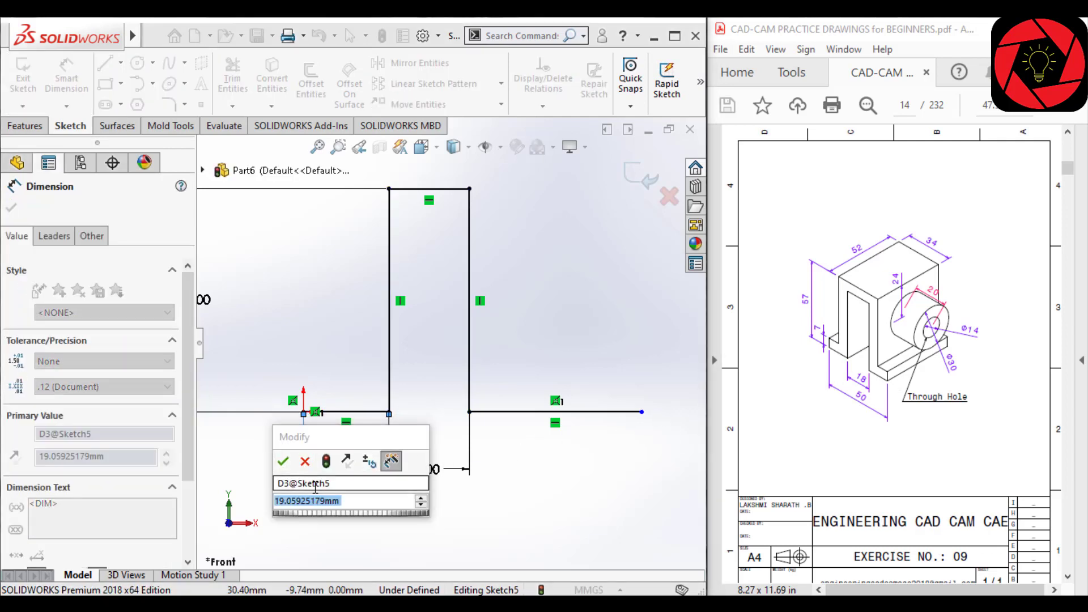
type("50-")
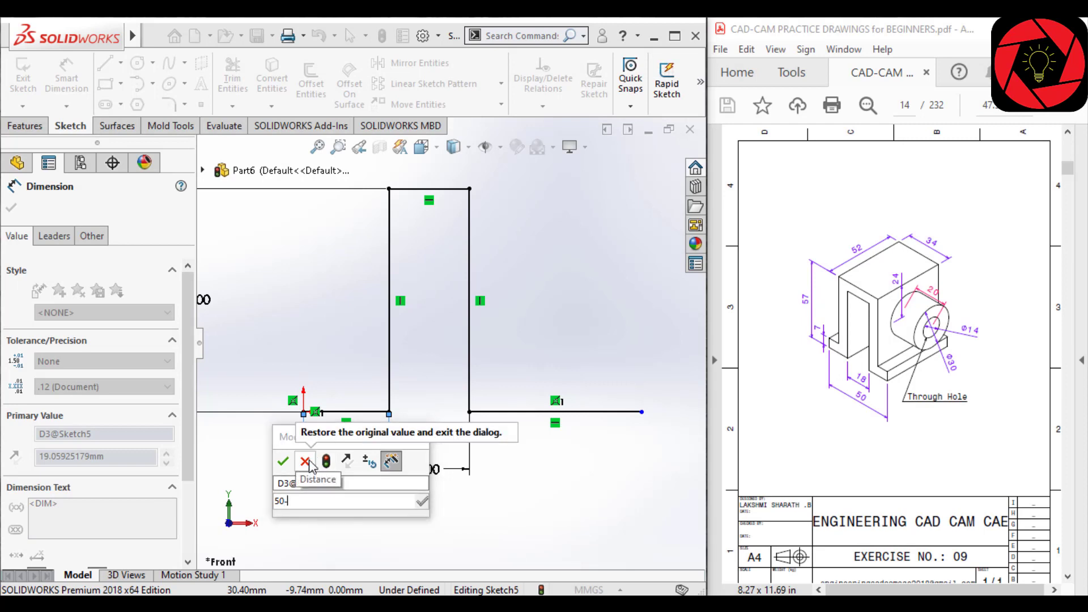
type("18")
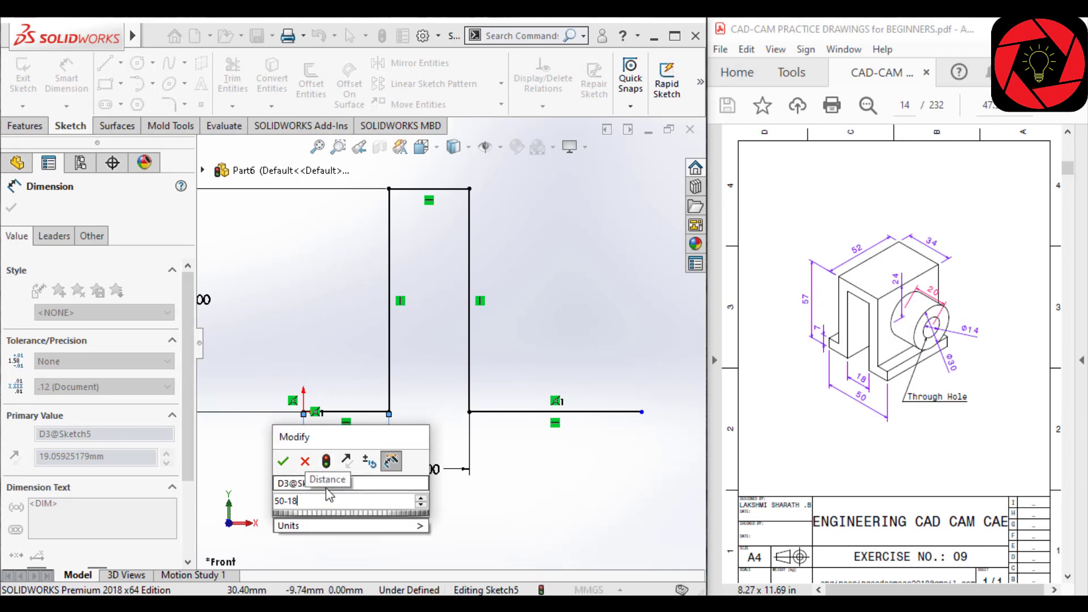
type("/")
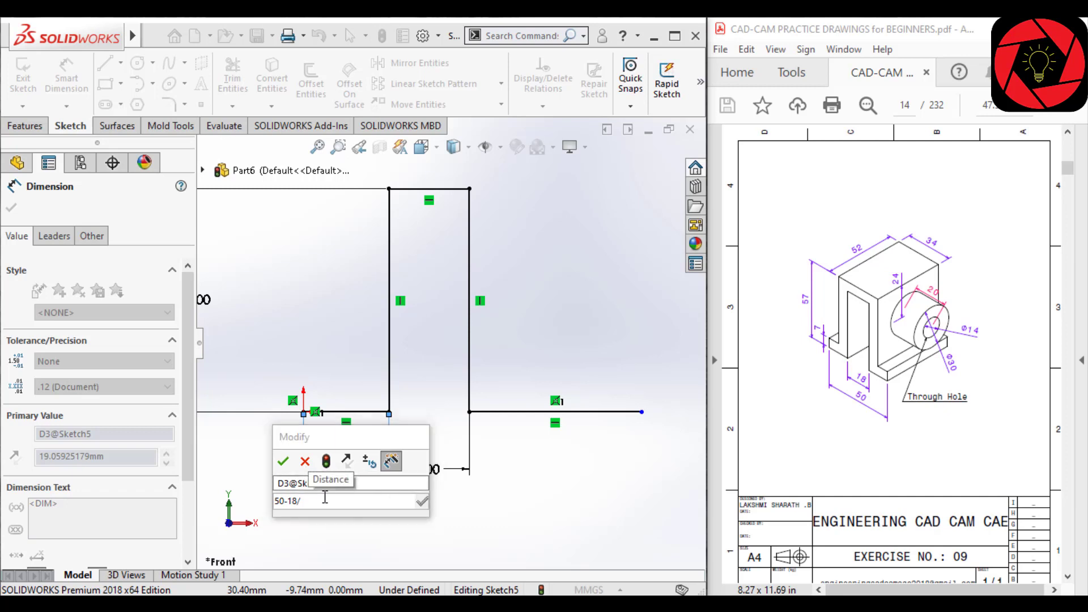
type("2")
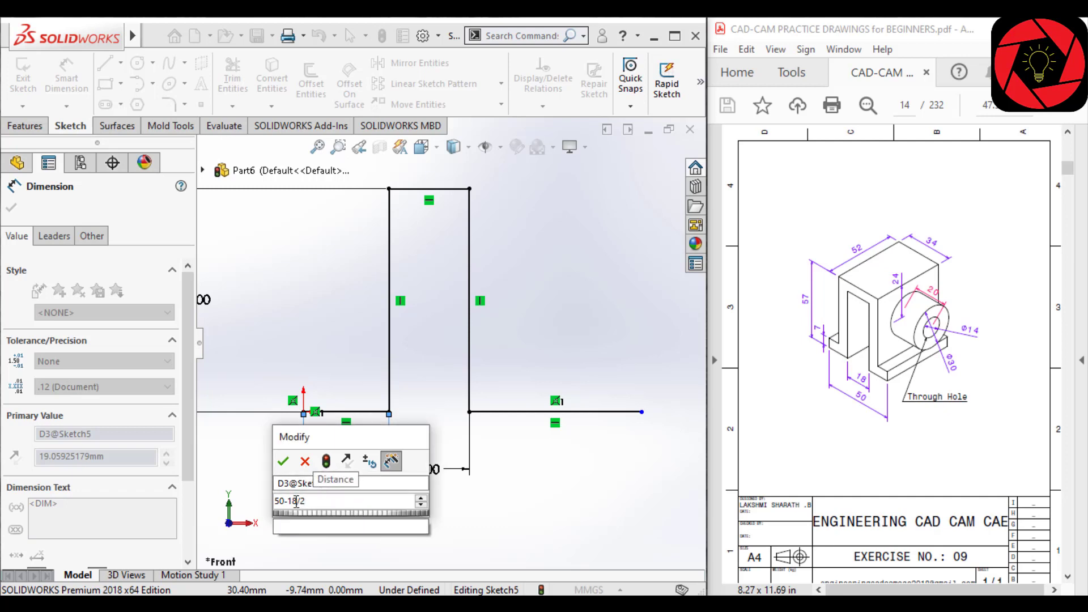
left_click(301, 501)
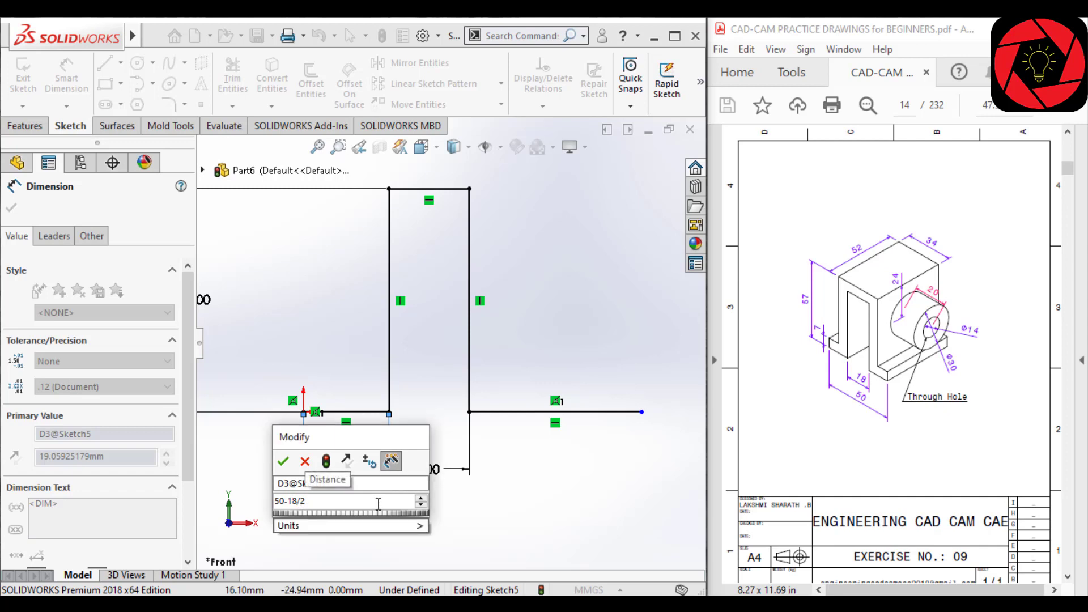
type("0")
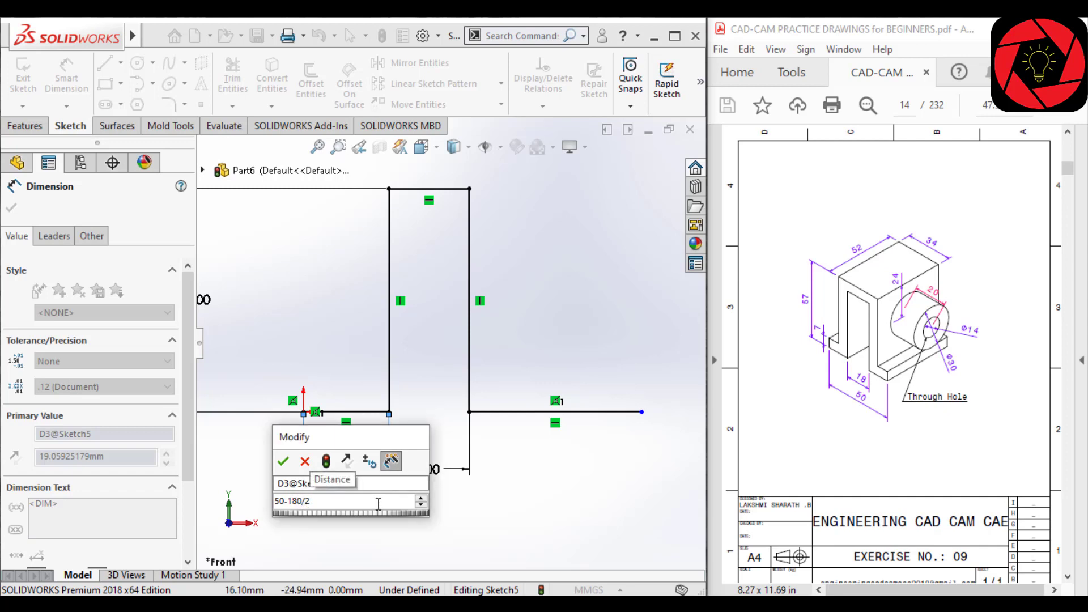
key("BackSpace")
type(")")
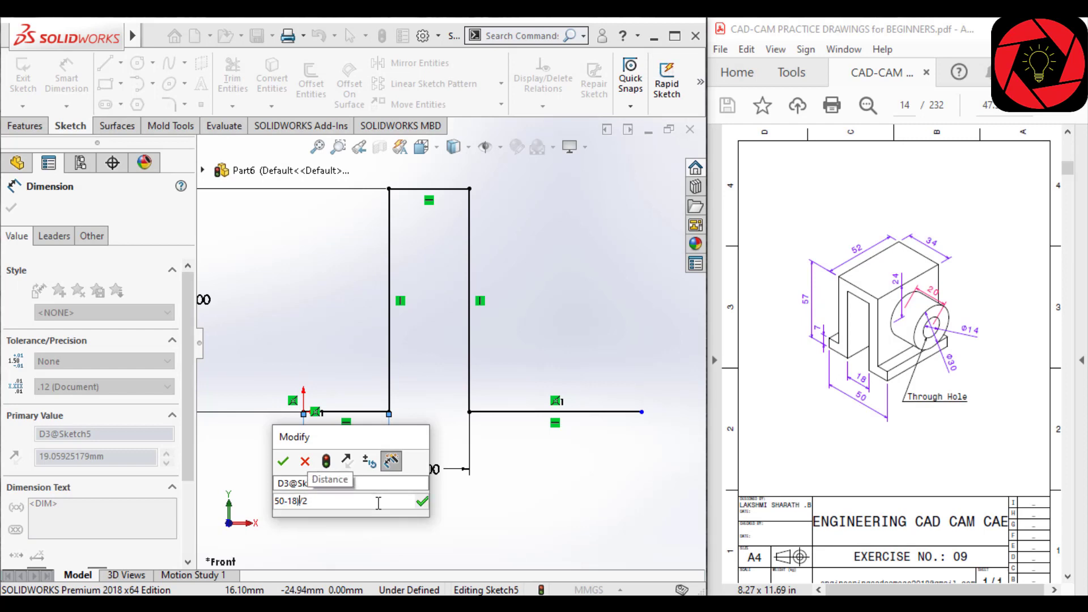
key("Home")
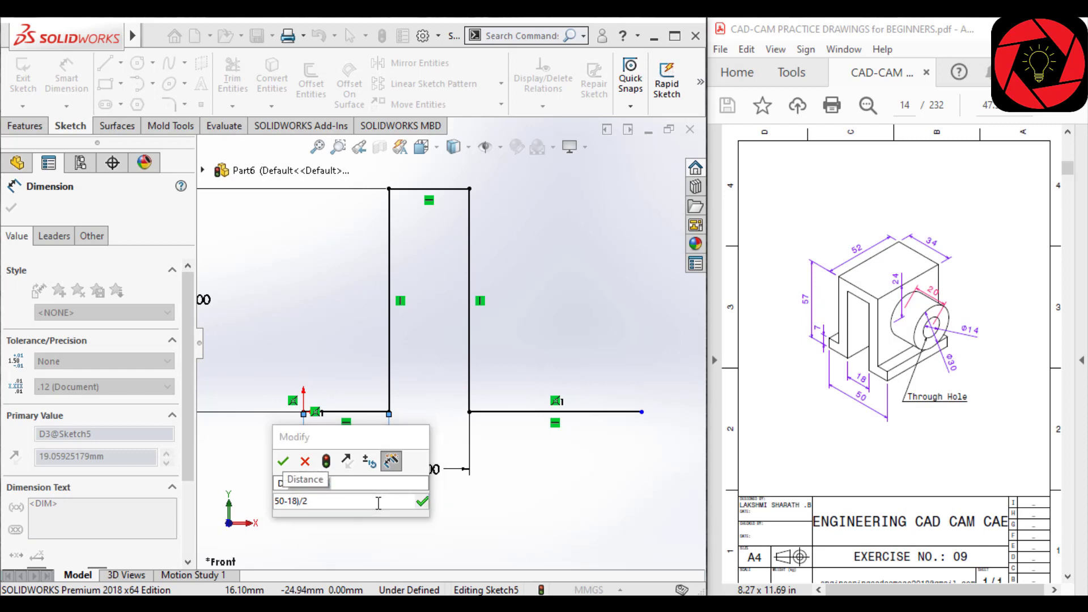
type("(")
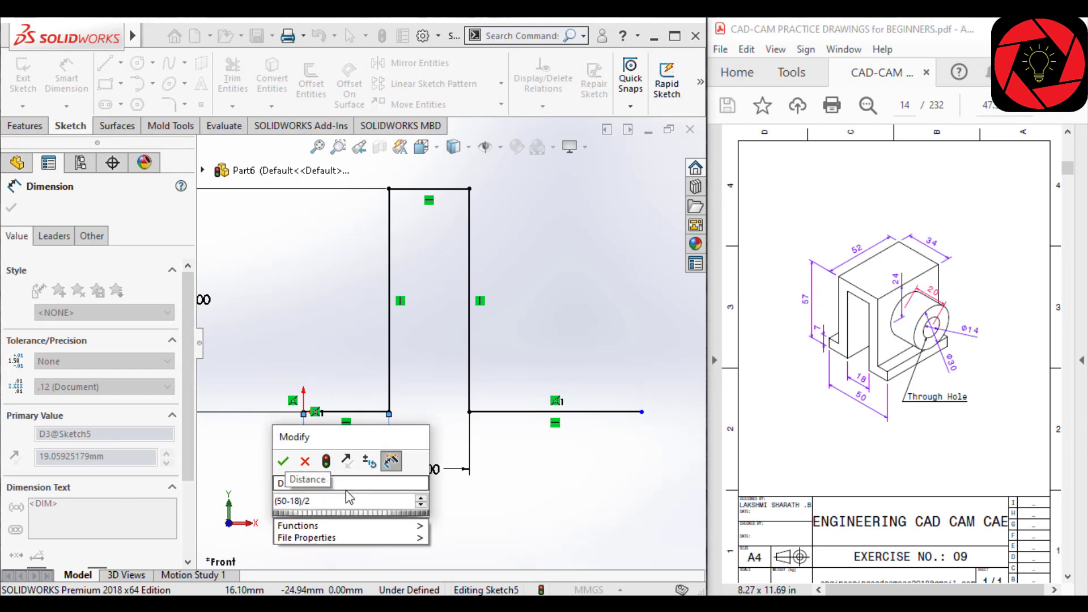
key("End")
left_click(283, 462)
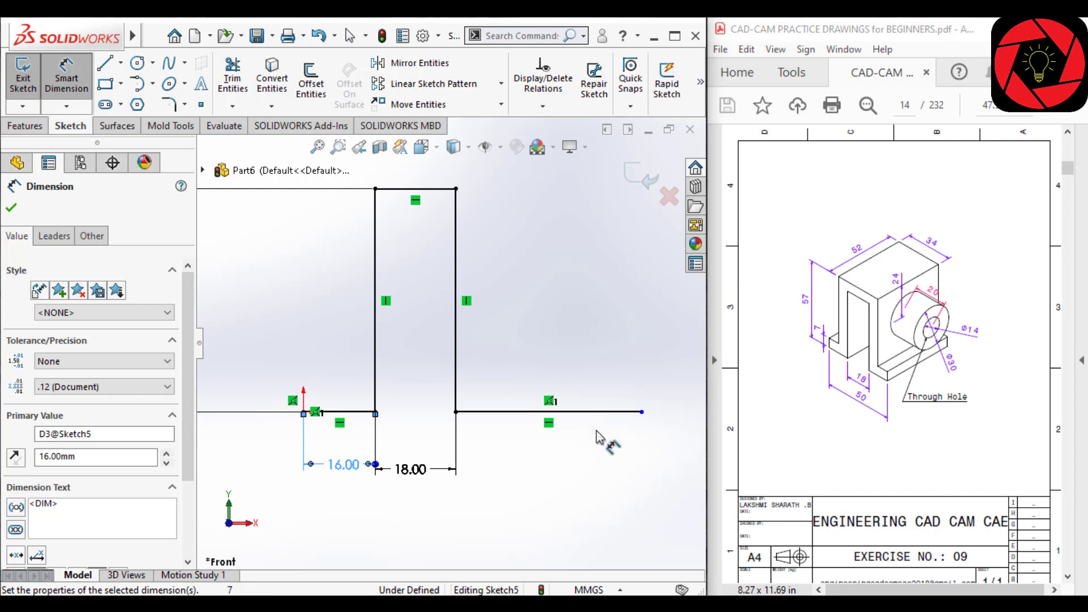
- Dimension the overall width from the origin to the right end as 50 mm
left_click(304, 413)
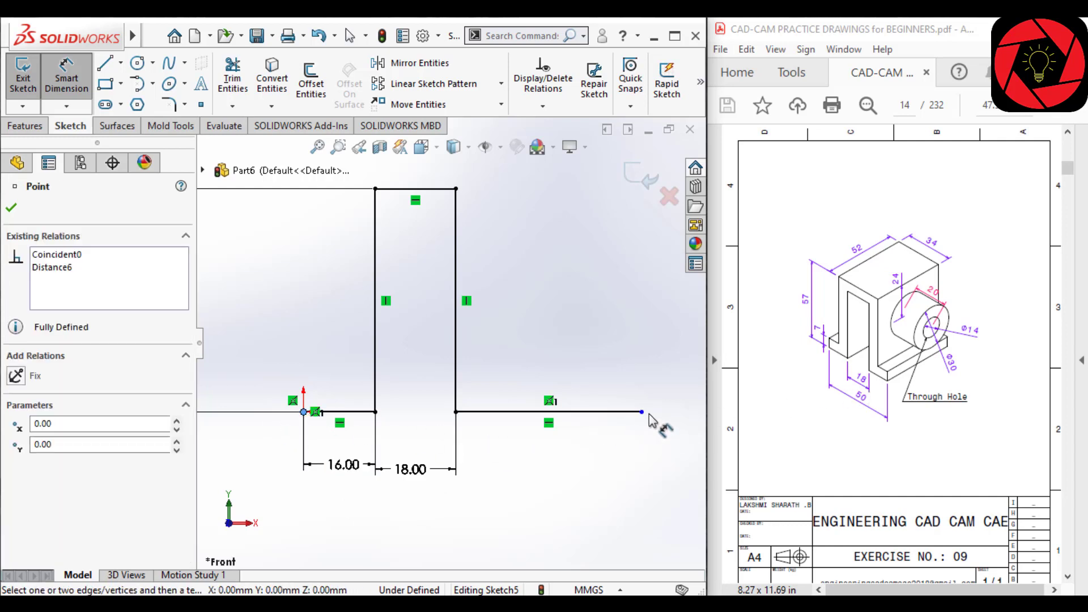
left_click(642, 413)
left_click(437, 530)
type("50")
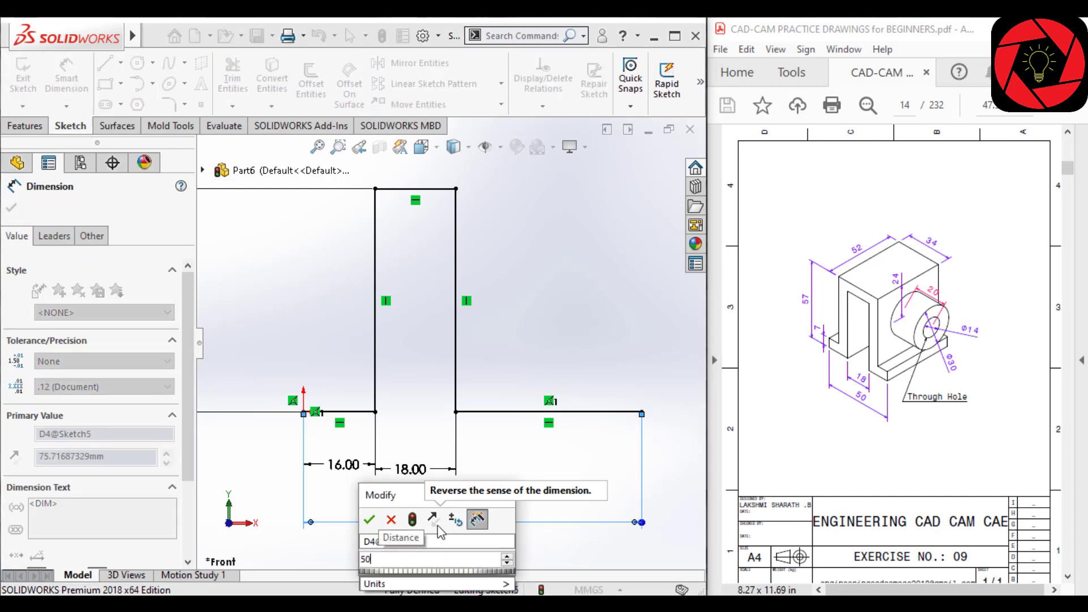
key("Return")
key("f")
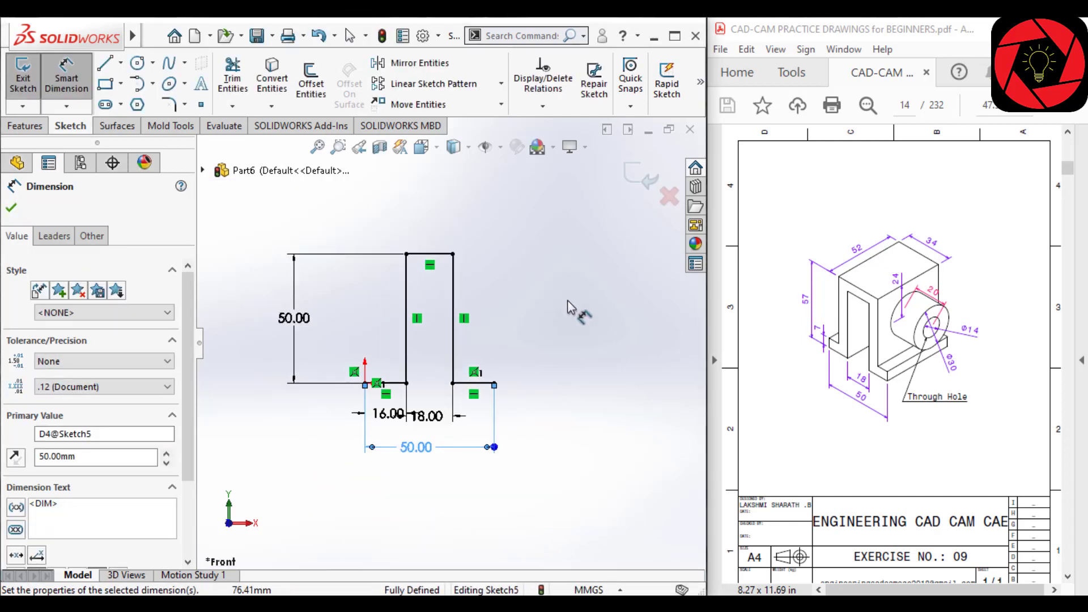
left_click(570, 306)
scroll(413, 413, "down", 2)
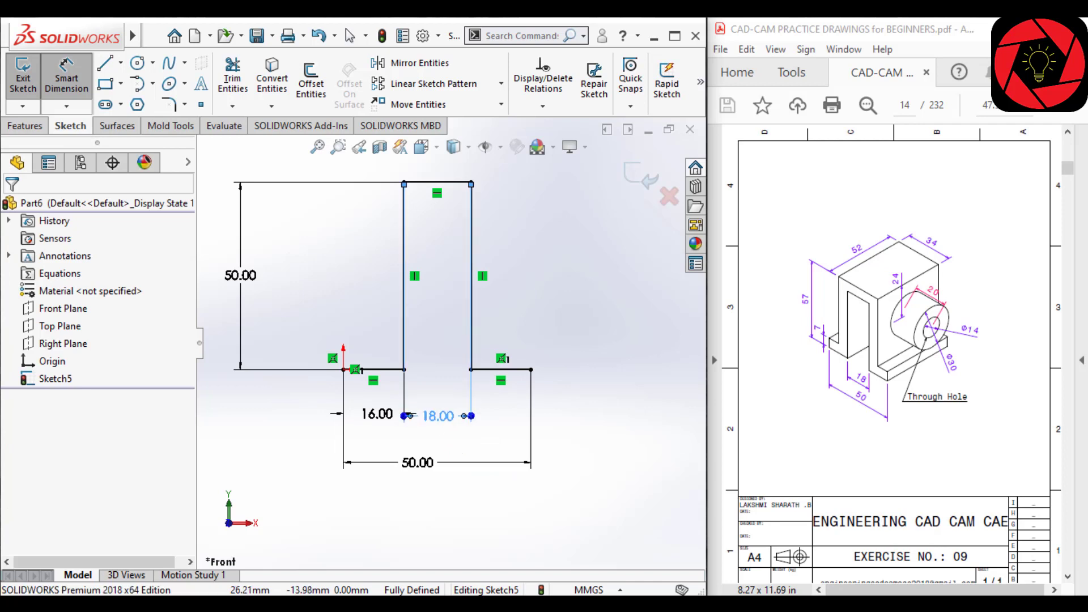
- Offset the profile chain 7 mm outward with Reverse checked
left_click(449, 424)
left_click(607, 425)
right_click(607, 422)
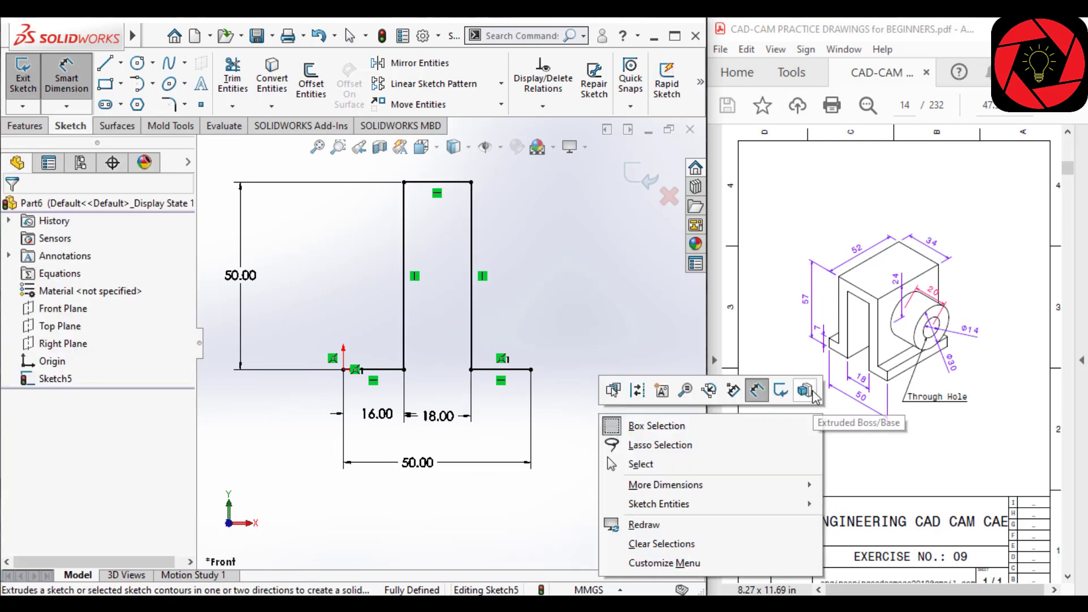
key("Escape")
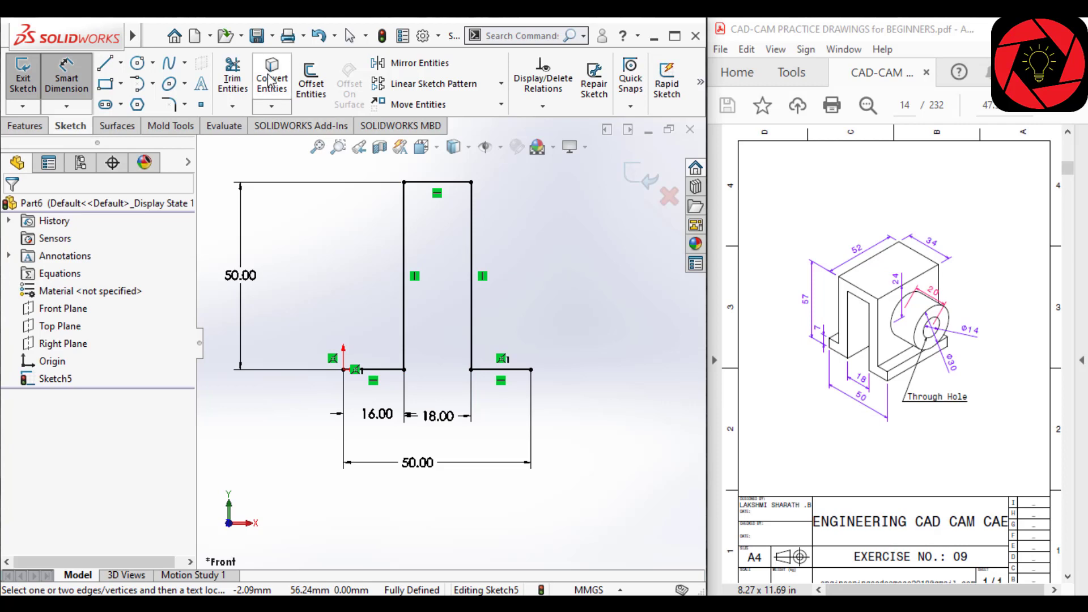
left_click(311, 82)
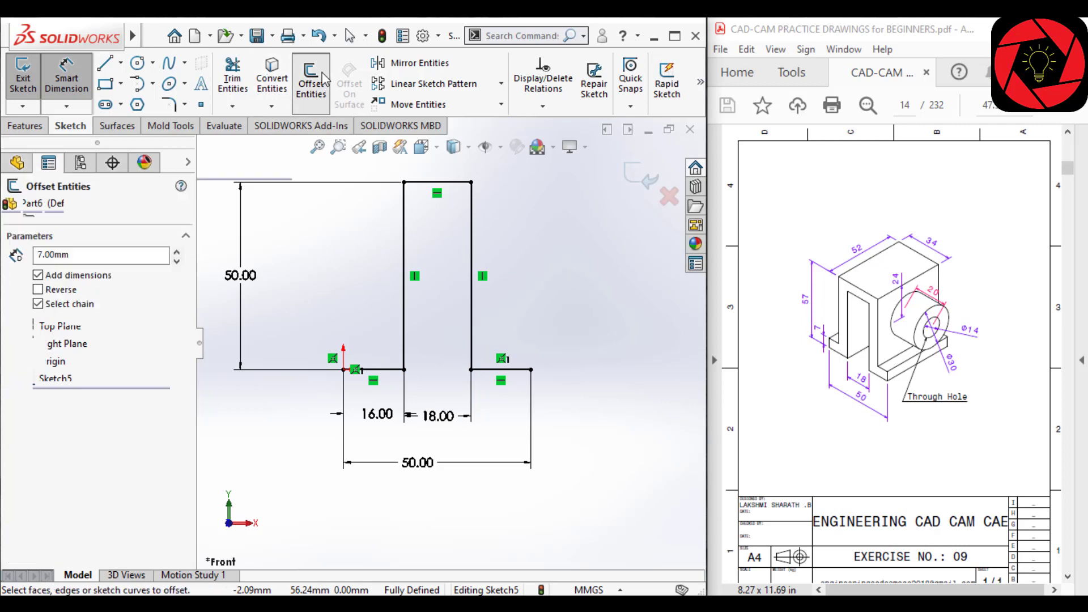
left_click(406, 221)
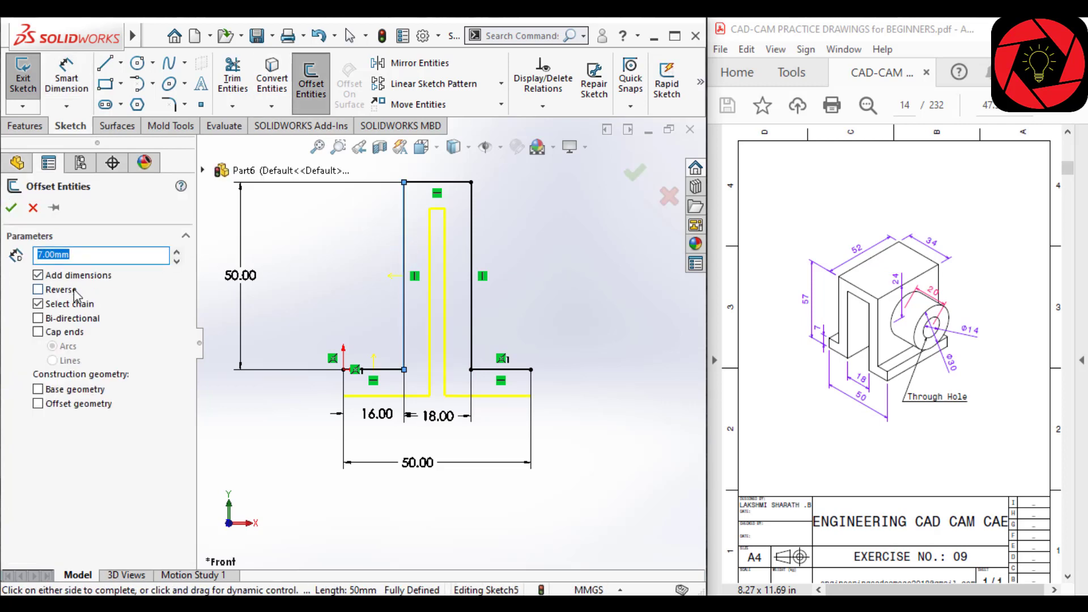
left_click(38, 289)
scroll(437, 368, "up", 3)
scroll(523, 278, "down", 2)
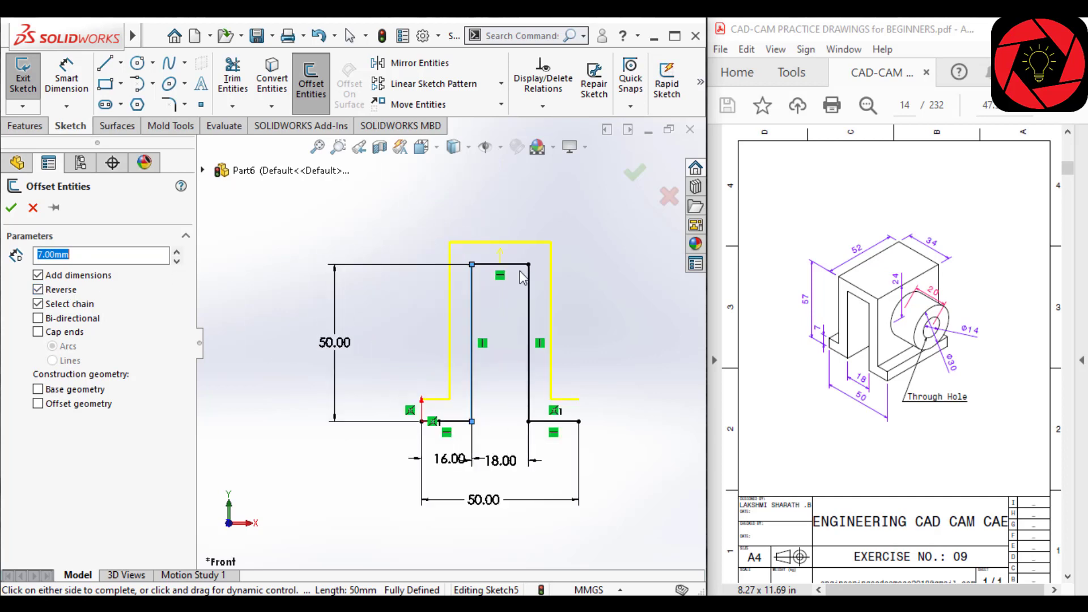
left_click(635, 175)
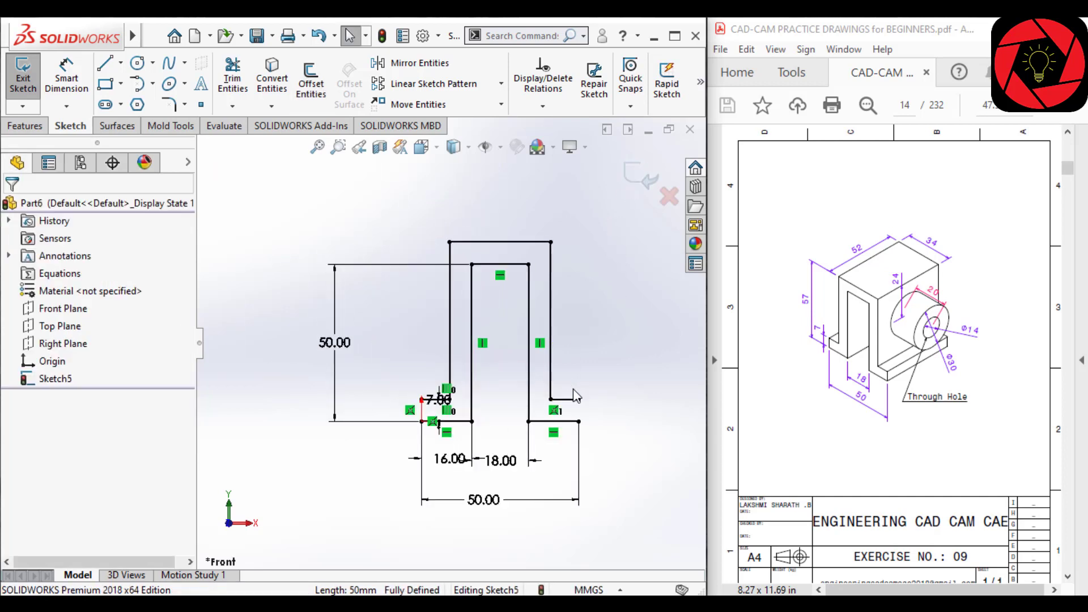
scroll(602, 398, "down", 2)
- Draw vertical lines closing both ends of the offset outline
right_click_drag(661, 439, 563, 418)
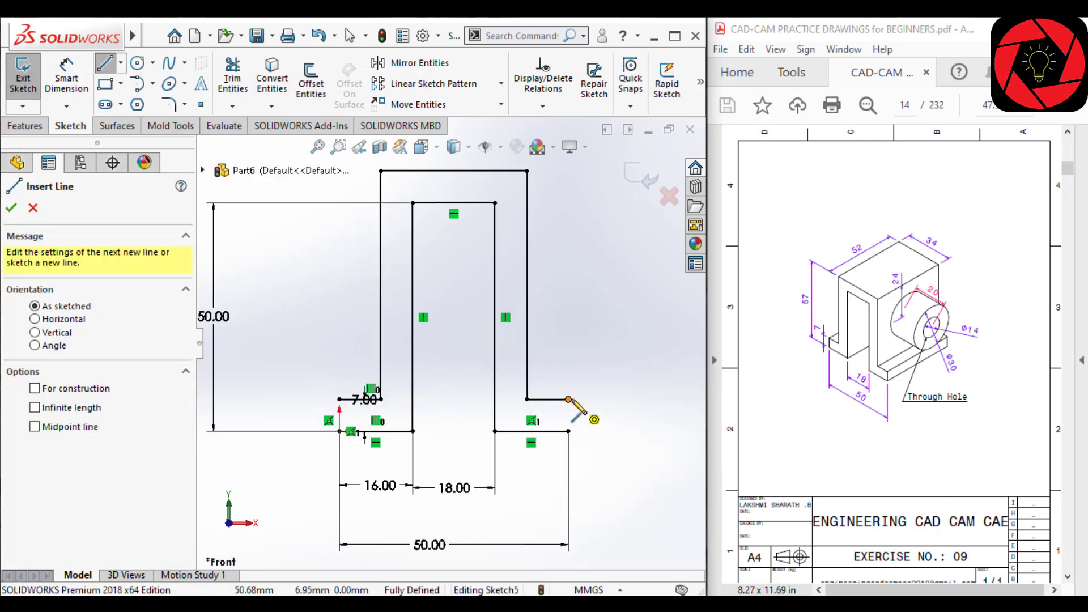
left_click(568, 400)
left_click(569, 431)
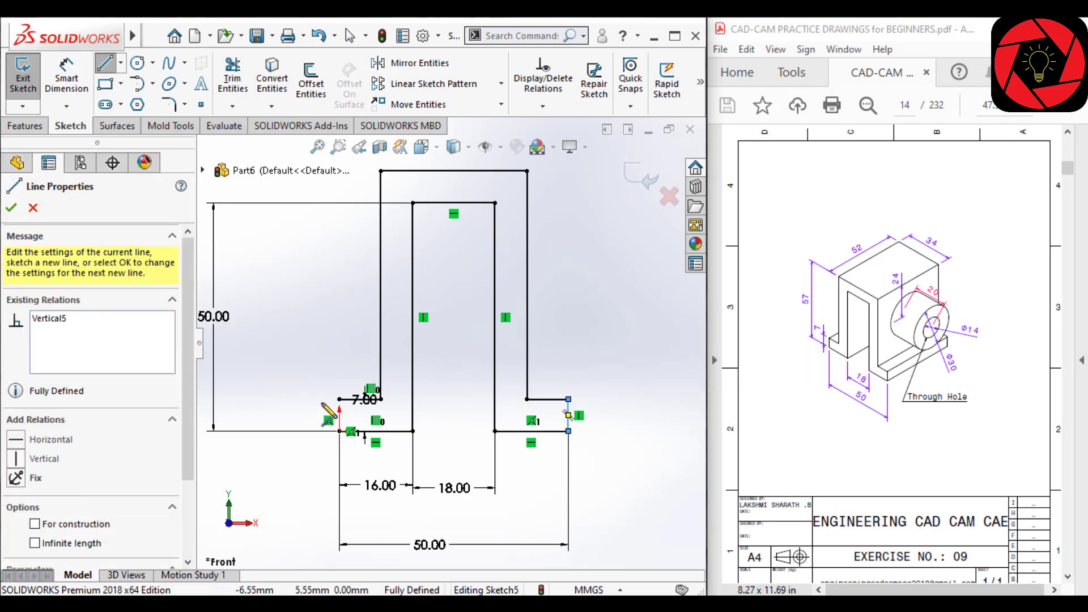
left_click(339, 431)
scroll(454, 340, "up", 2)
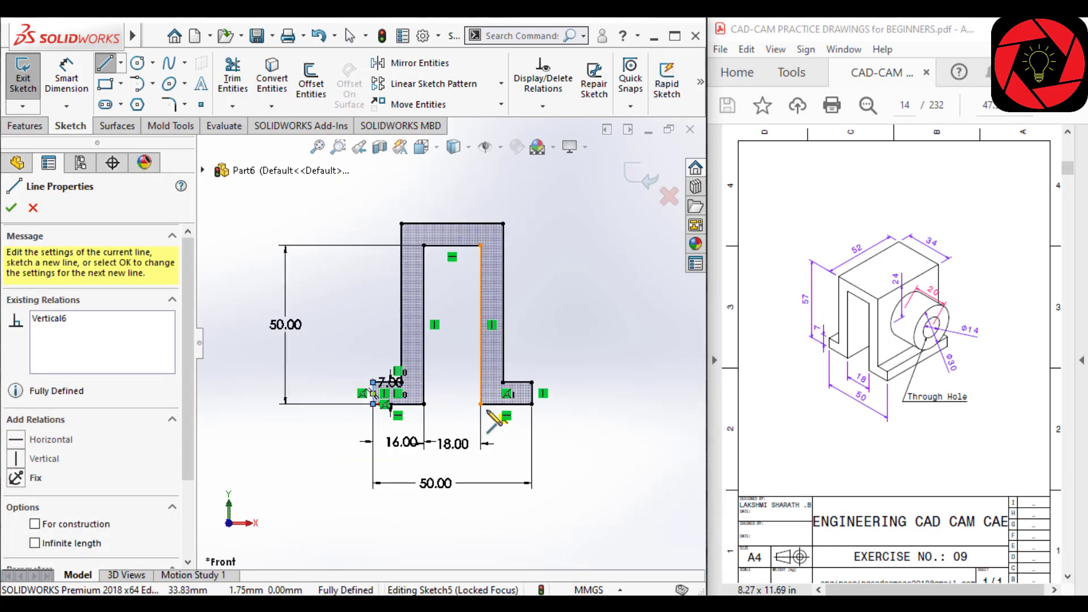
scroll(460, 335, "up", 1)
scroll(462, 337, "down", 2)
key("Escape")
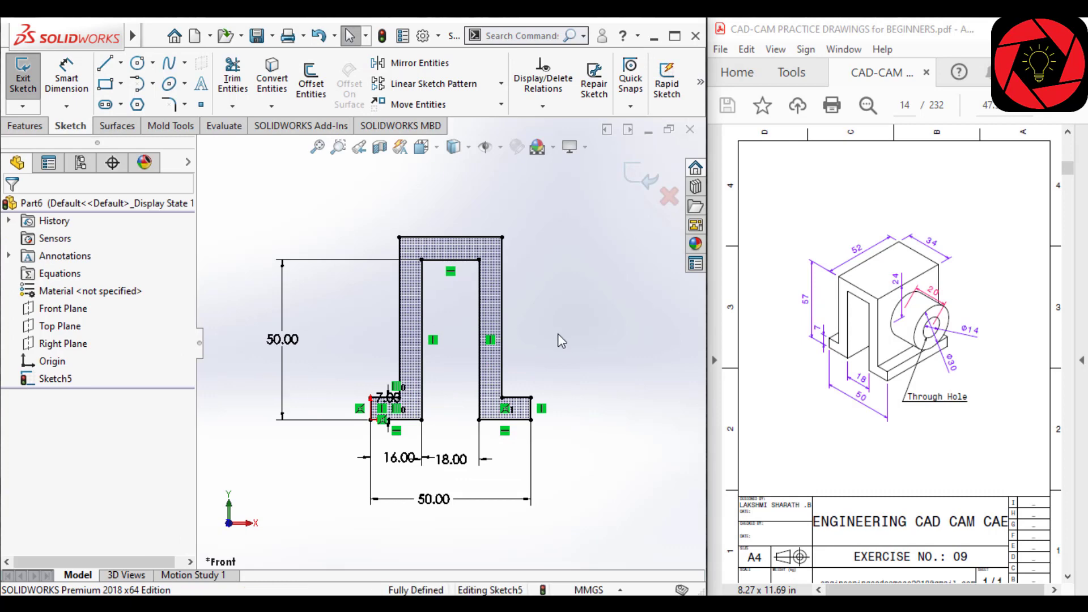
right_click(558, 333)
- Extrude the closed outline 52 mm in the reversed direction as a boss
left_click(765, 311)
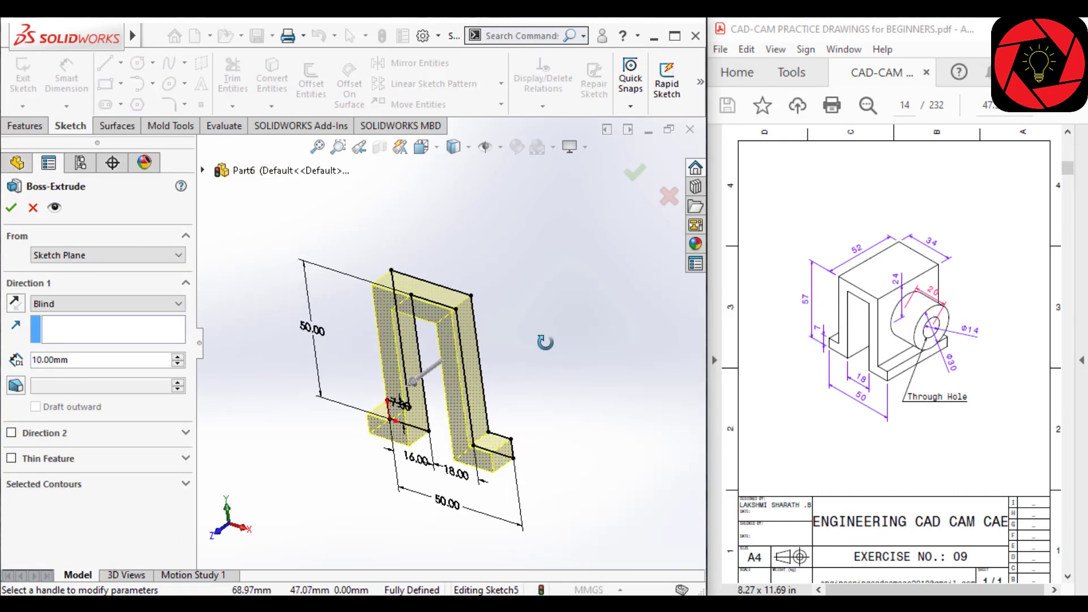
left_click(16, 305)
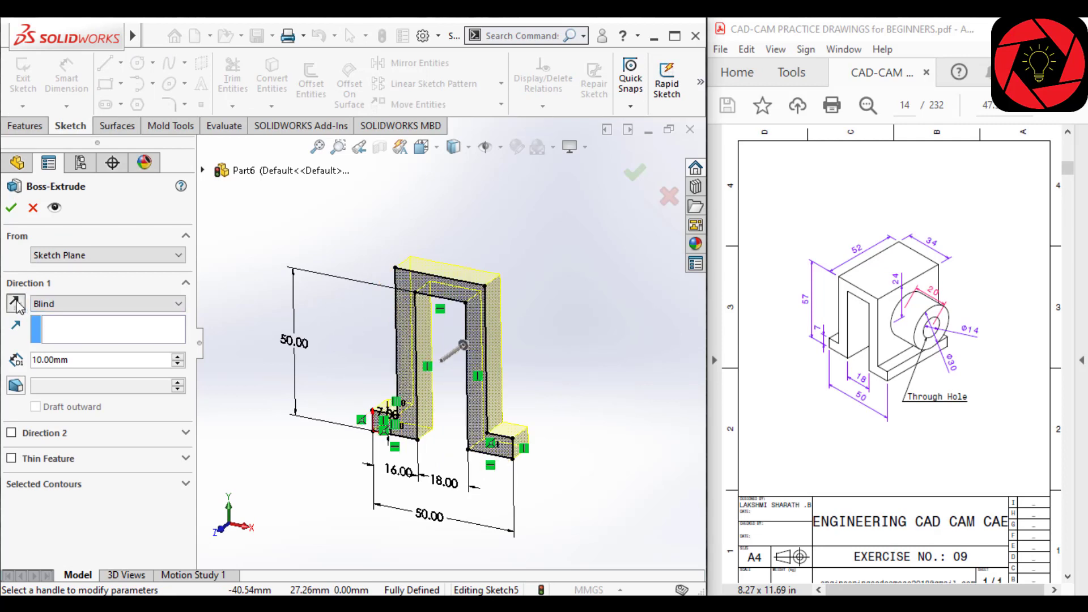
scroll(77, 363, "up", 2)
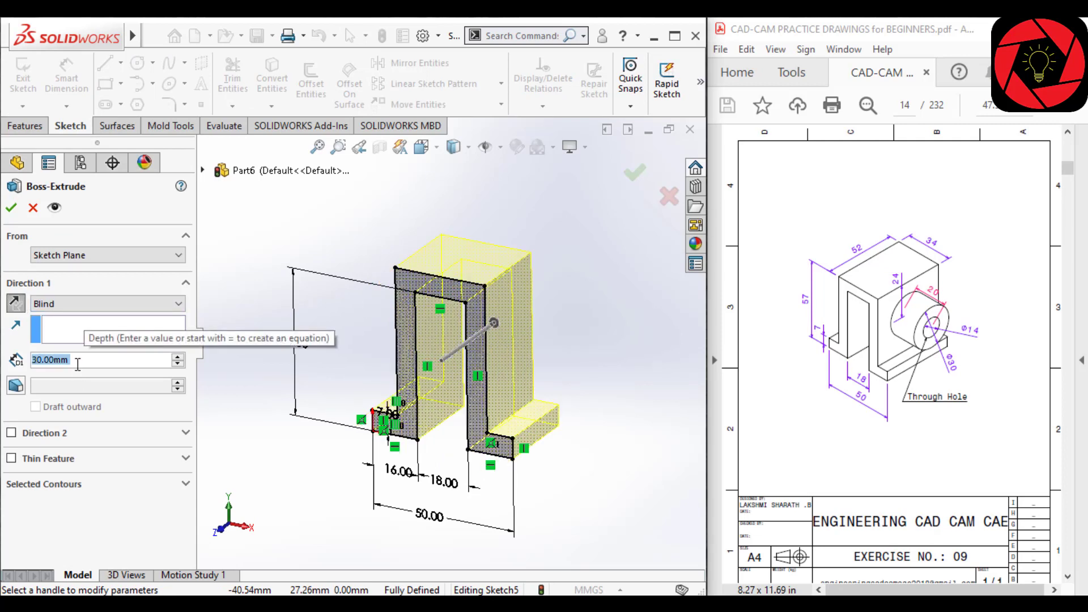
type("52")
key("Return")
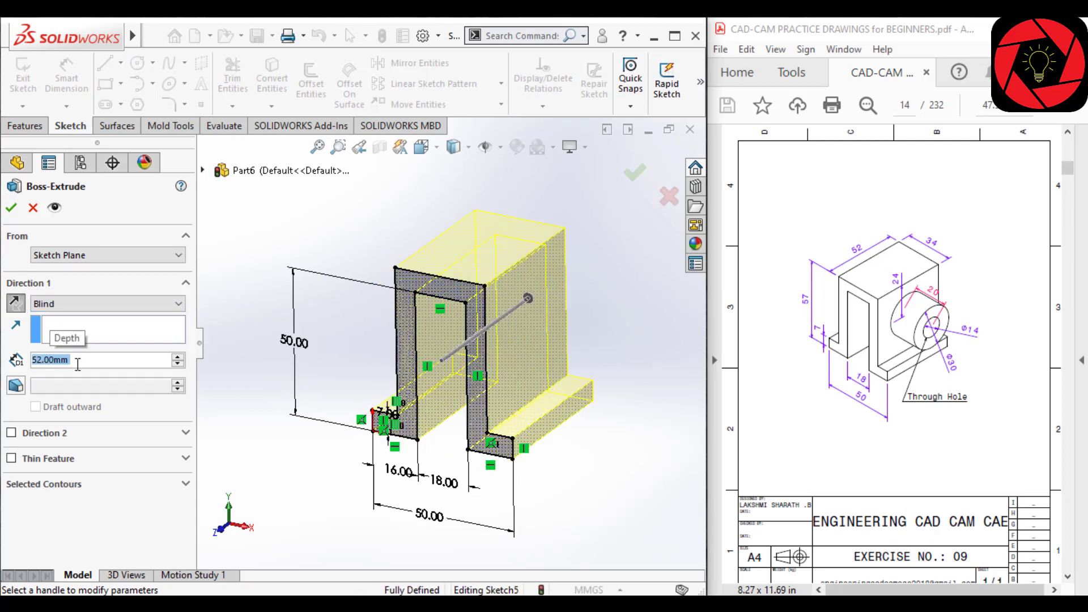
left_click(12, 214)
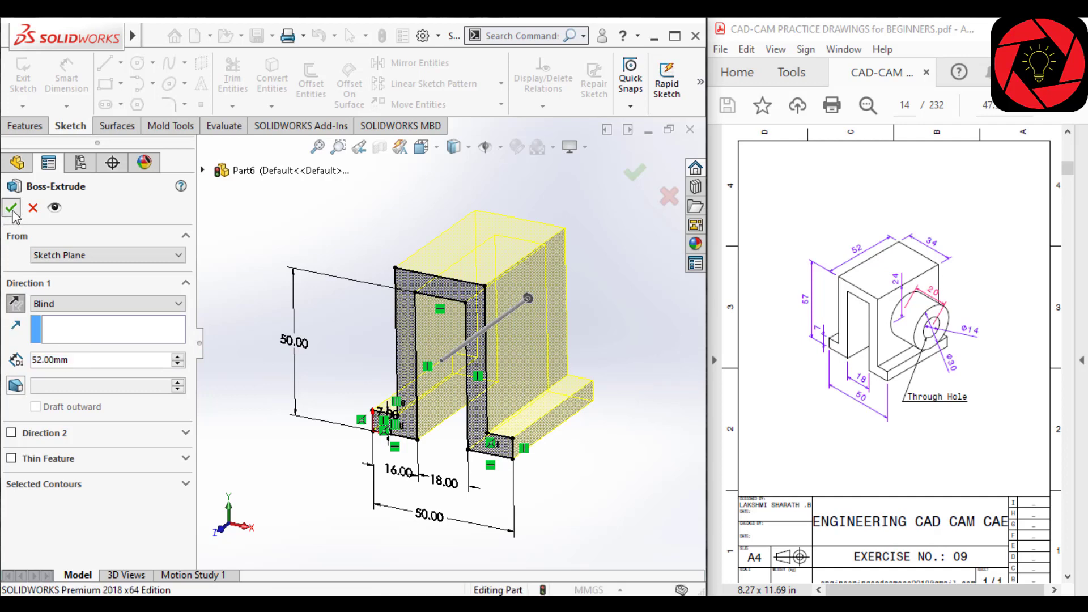
- Start a sketch on the bracket's flat side face, viewed head-on
left_click(530, 347)
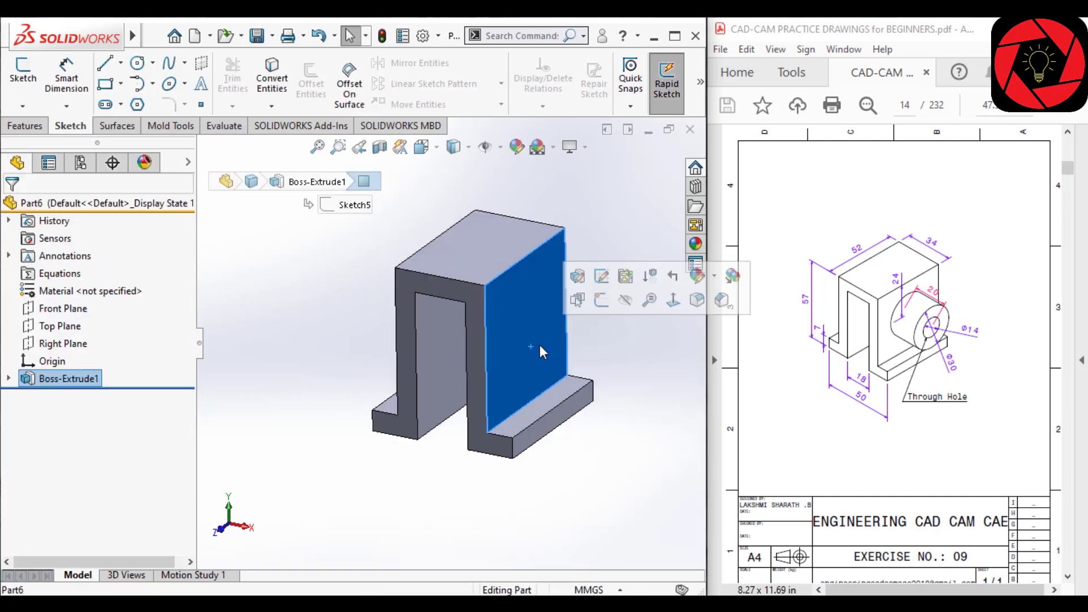
left_click(601, 301)
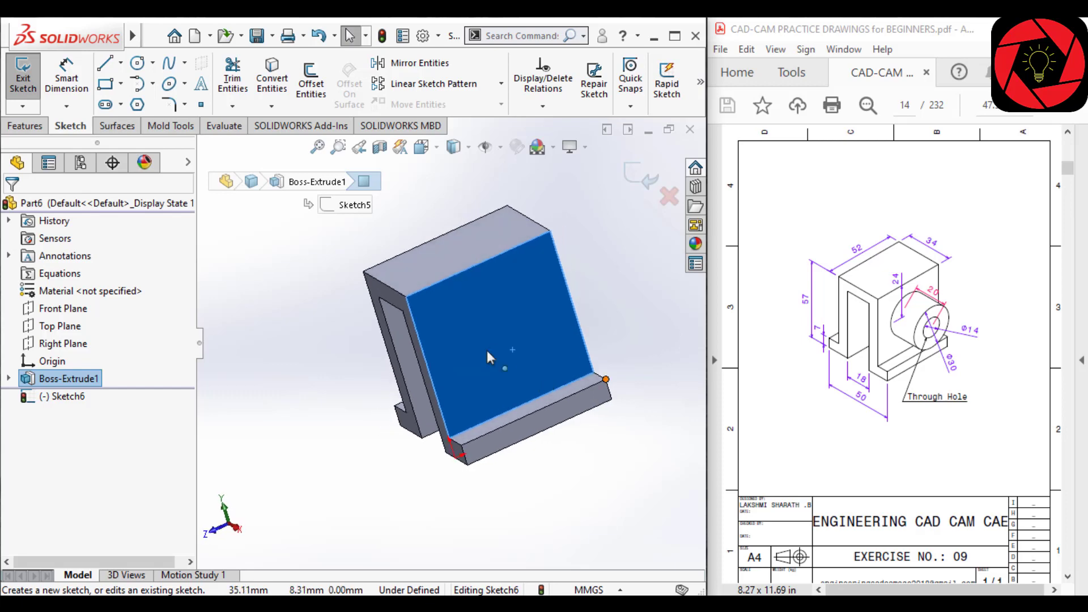
key("space")
left_click(368, 384)
scroll(442, 341, "up", 2)
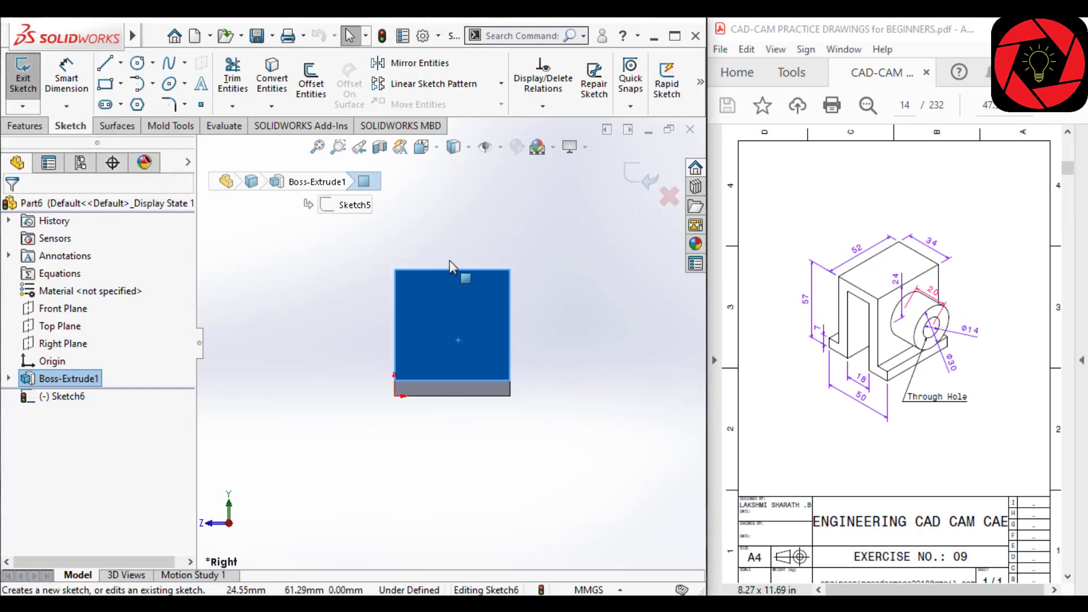
scroll(454, 283, "down", 4)
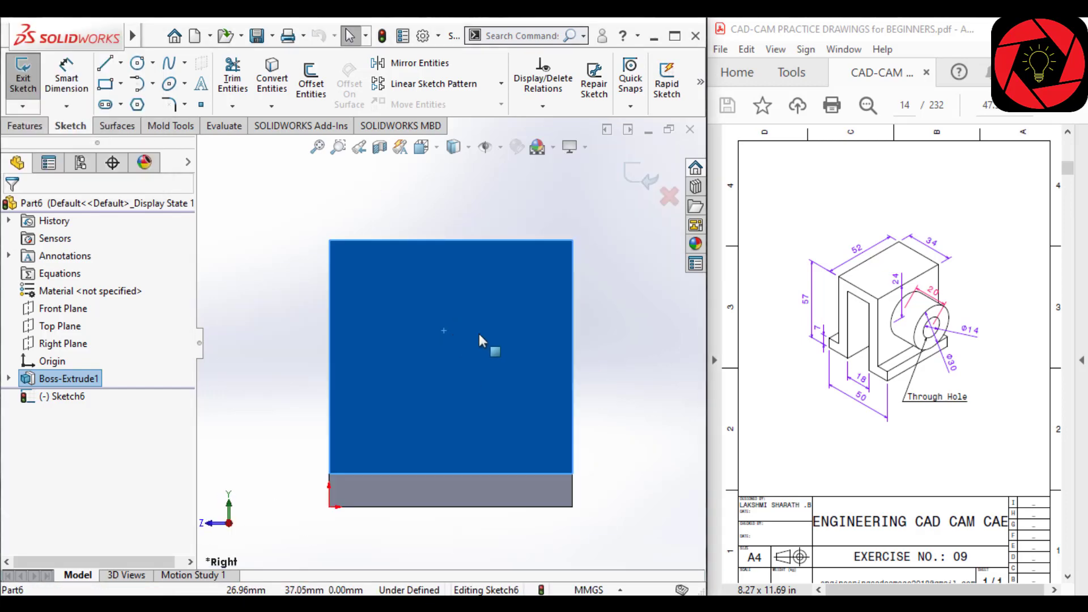
- Draw an outer and an inner circle sharing one centre on the face
key("c")
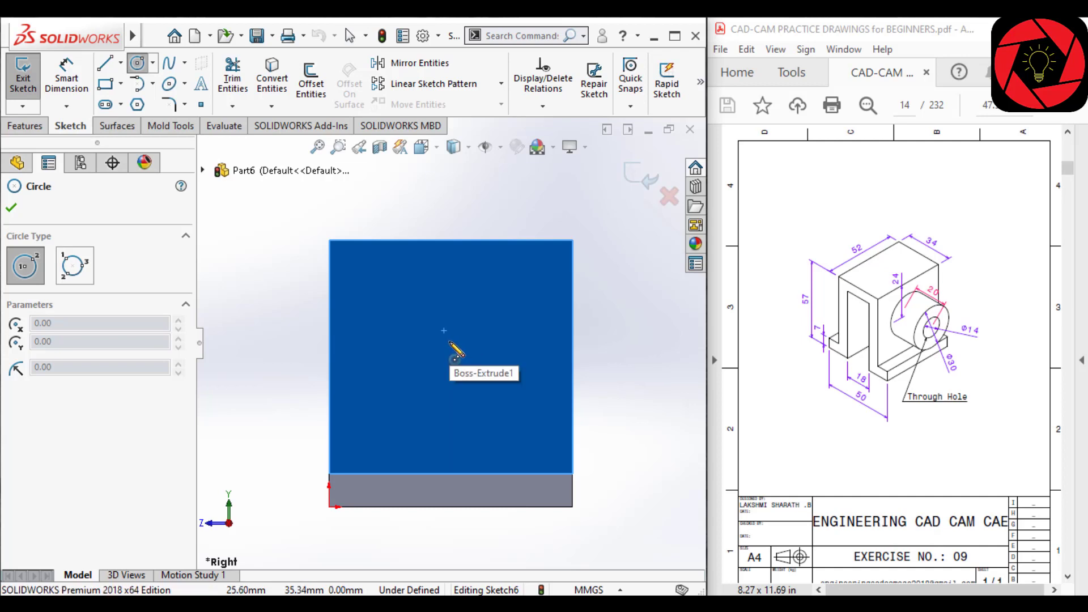
left_click(449, 341)
left_click(496, 387)
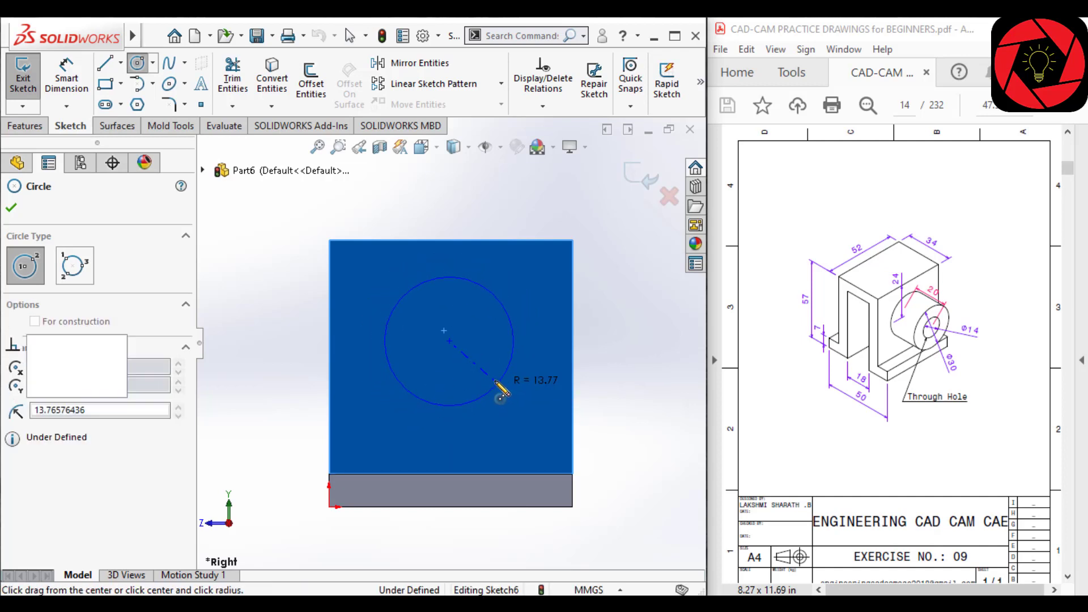
left_click(450, 340)
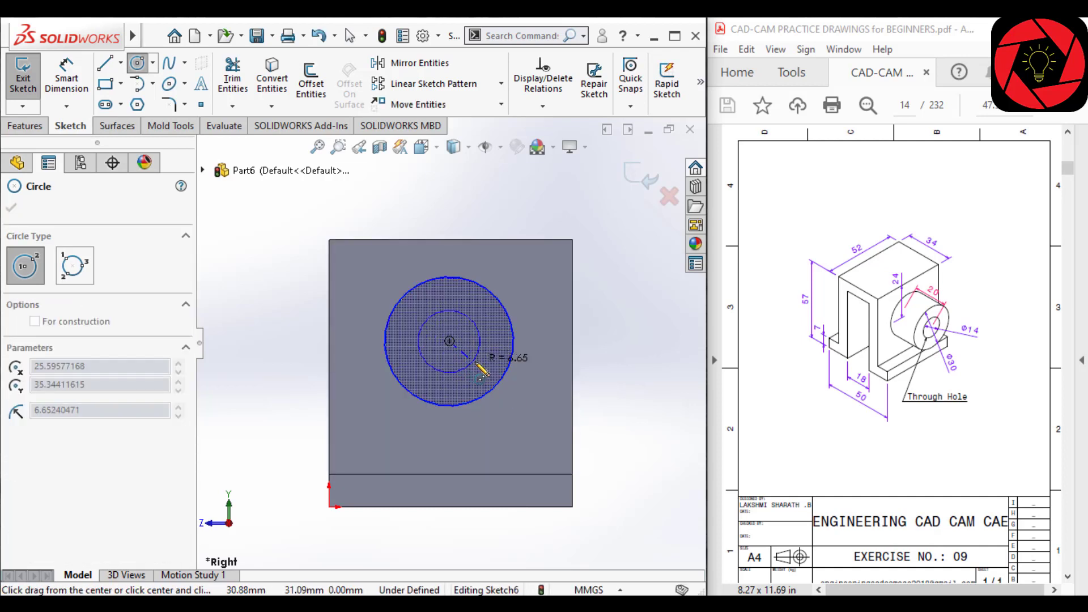
left_click(479, 368)
key("Escape")
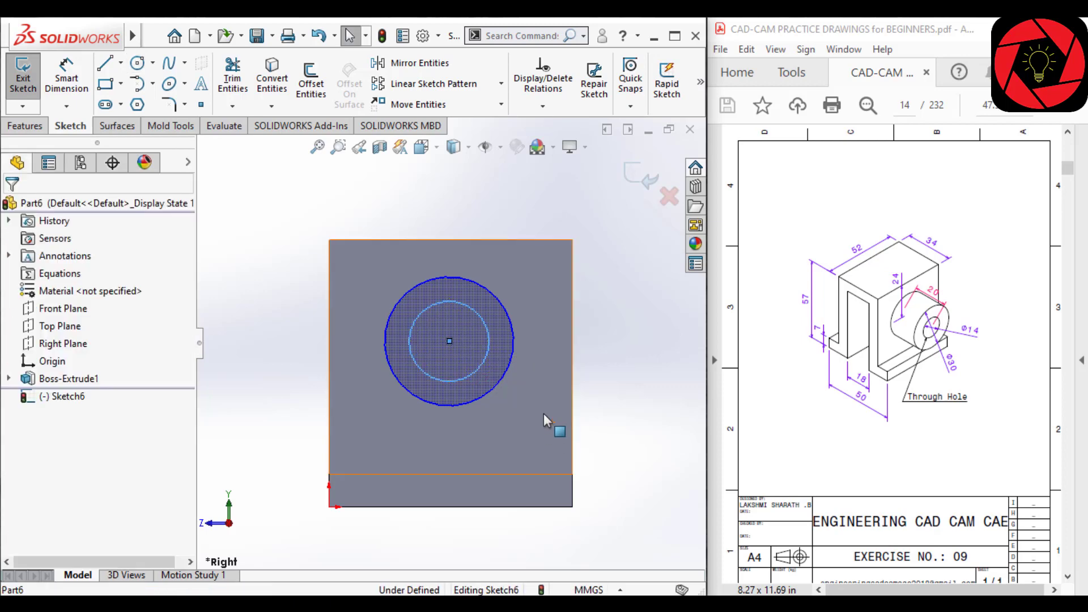
- Dimension the outer circle Ø30 and the inner circle Ø14
right_click_drag(543, 419, 533, 312)
left_click(499, 295)
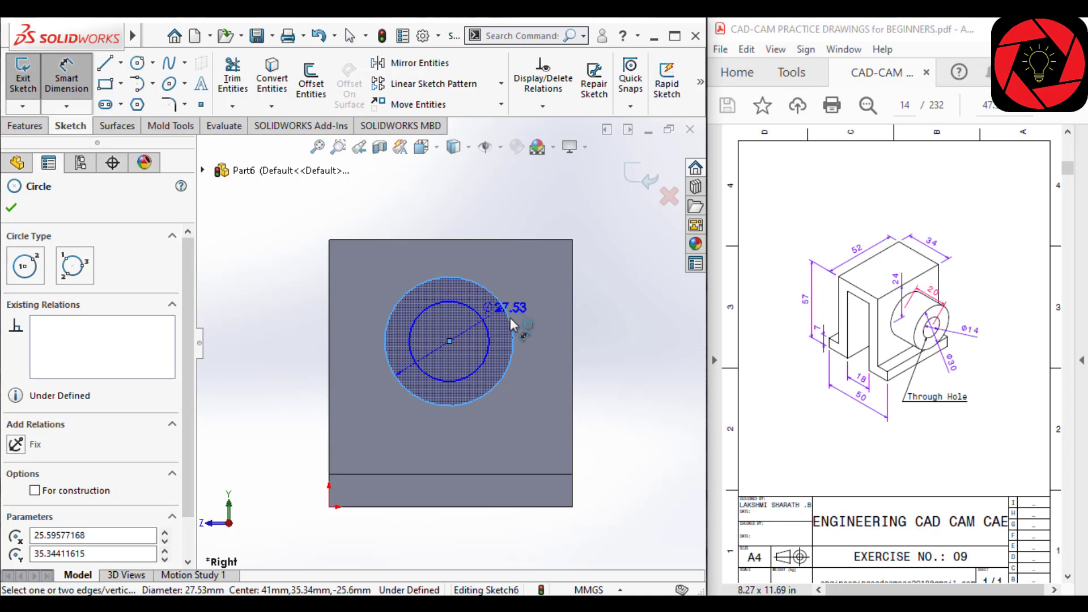
left_click(539, 441)
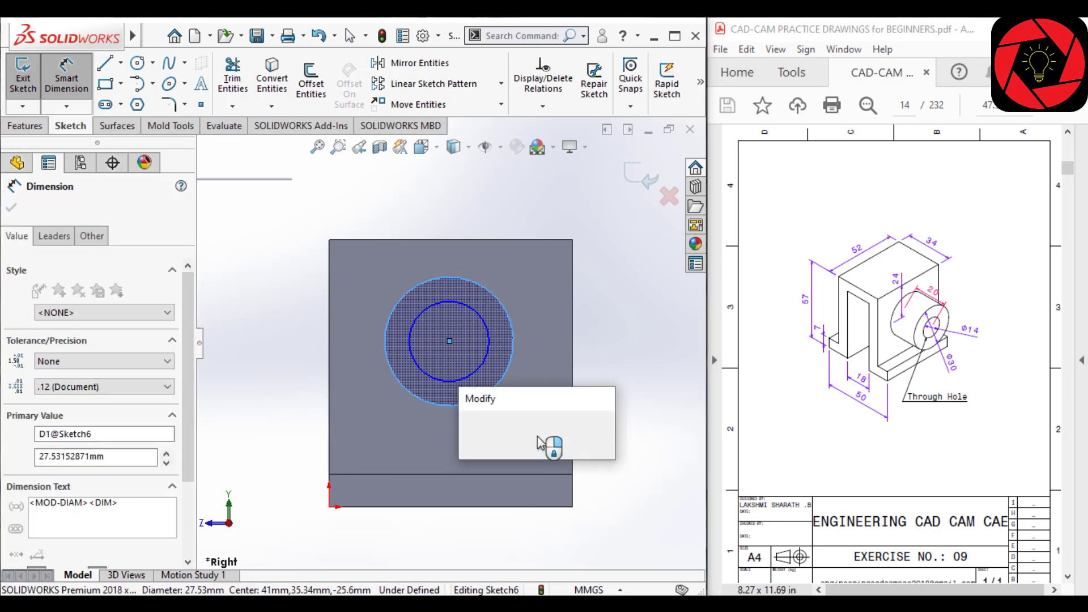
type("30")
key("Return")
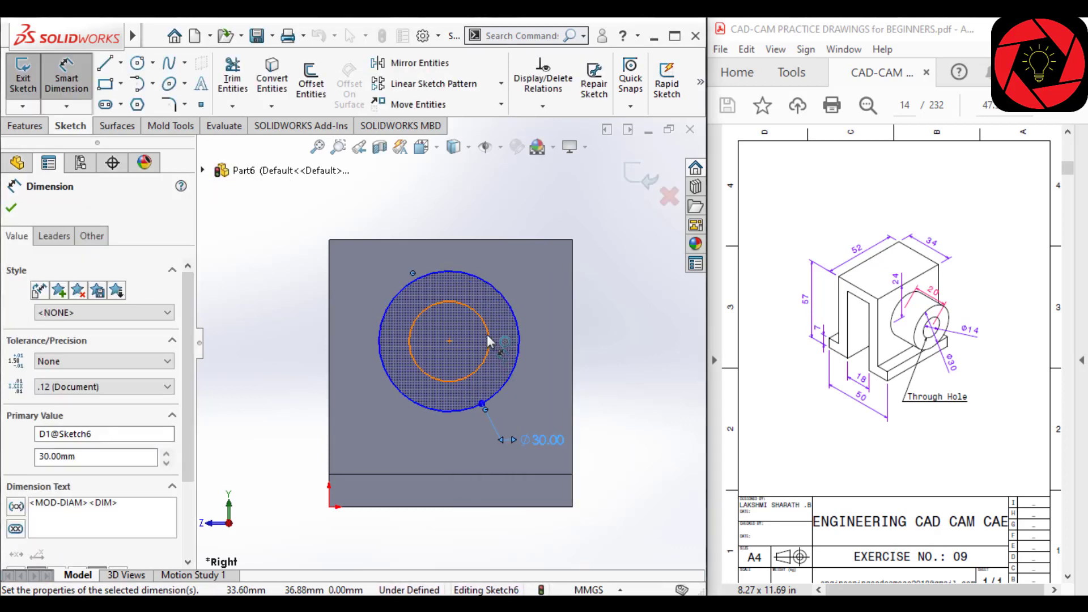
left_click(489, 339)
left_click(551, 295)
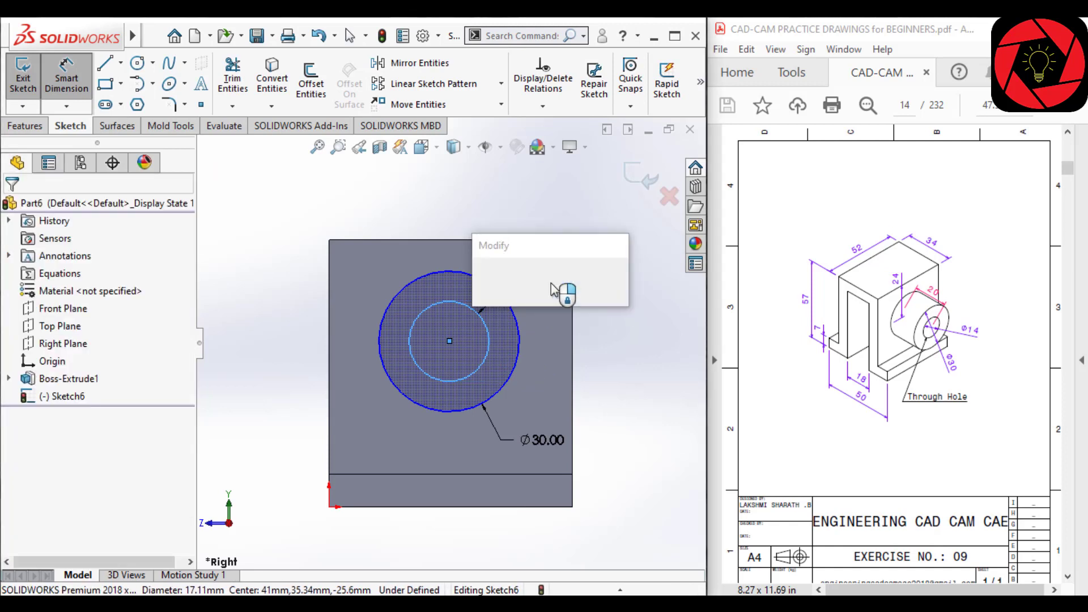
type("14")
key("Return")
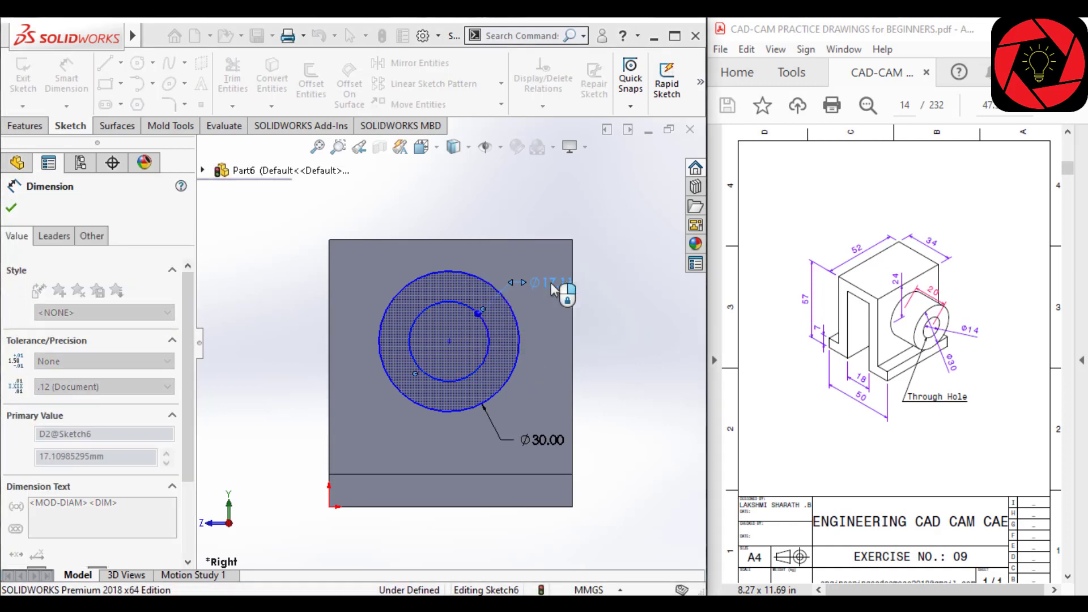
- Dimension the circles' centre 24 mm below the top edge
left_click(449, 340)
left_click(379, 243)
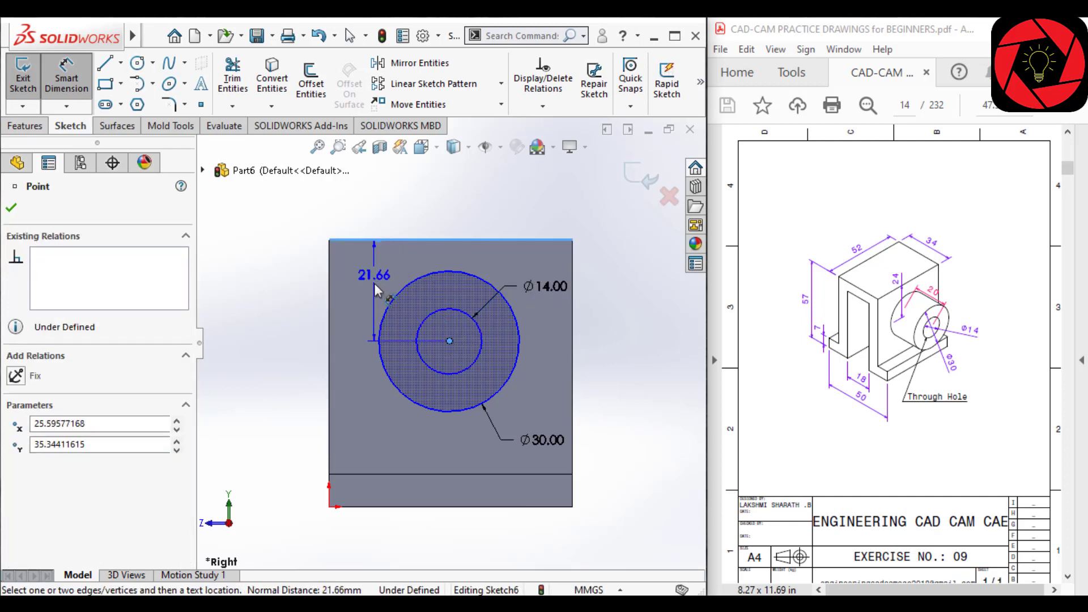
left_click(365, 299)
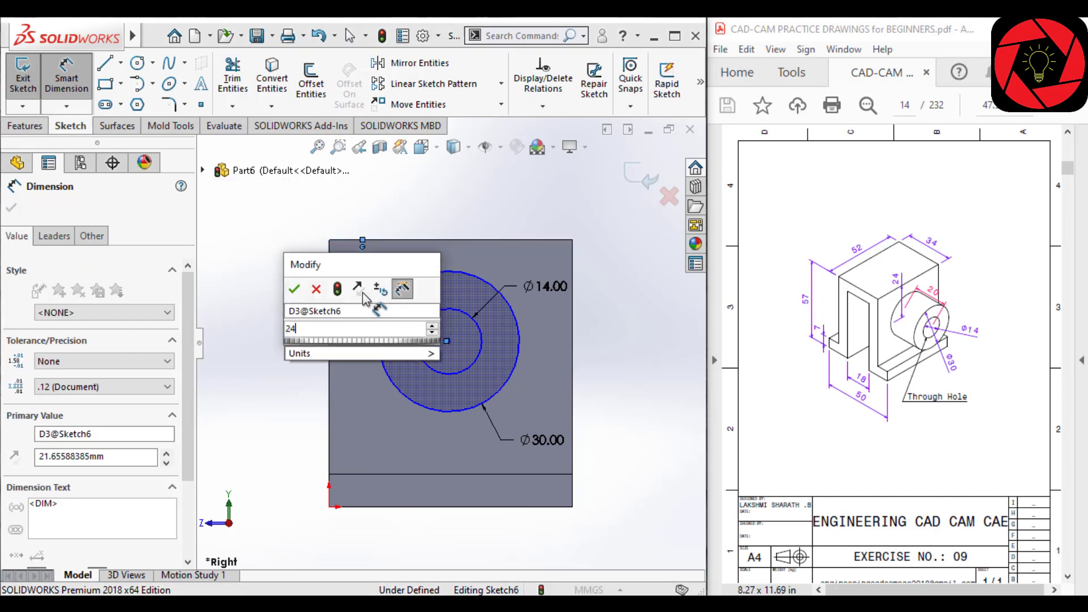
type("24")
key("Return")
middle_click_drag(413, 267, 480, 352)
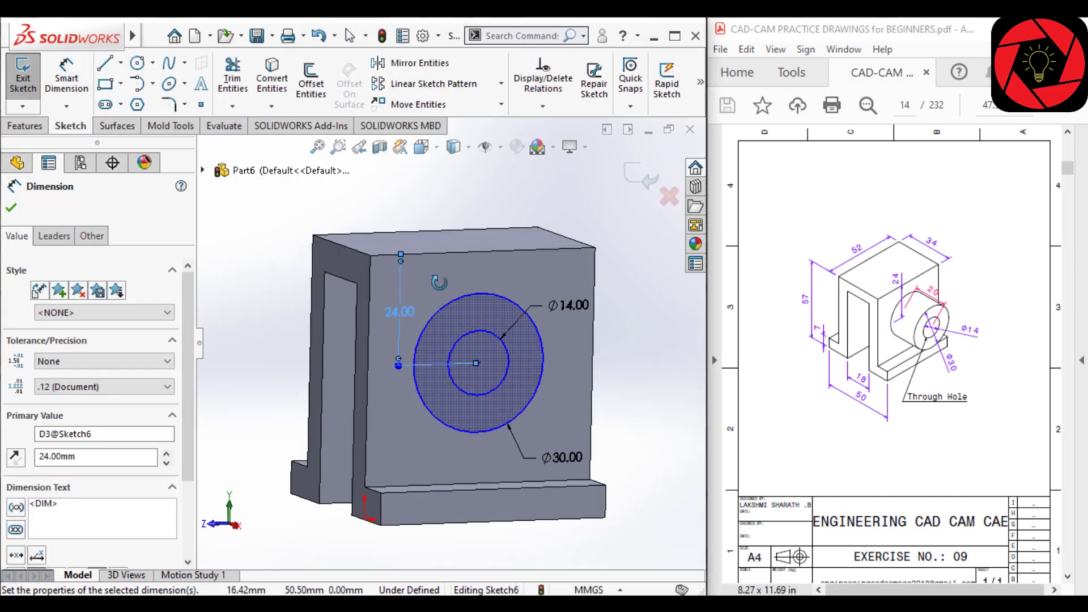
key("Escape")
scroll(479, 363, "down", 2)
scroll(468, 353, "down", 3)
scroll(468, 352, "up", 3)
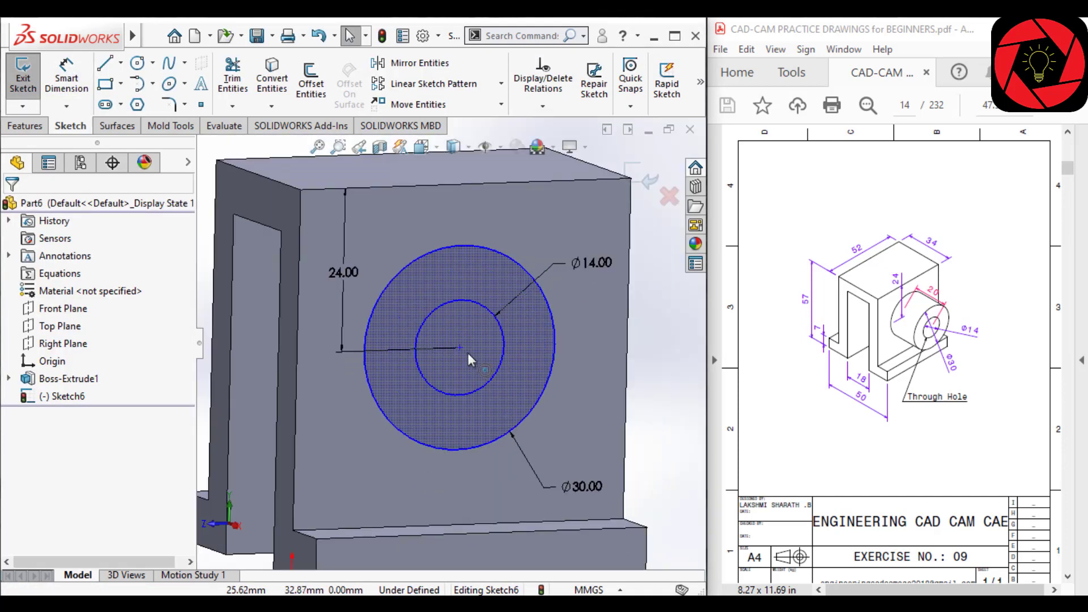
middle_click_drag(462, 352, 447, 344)
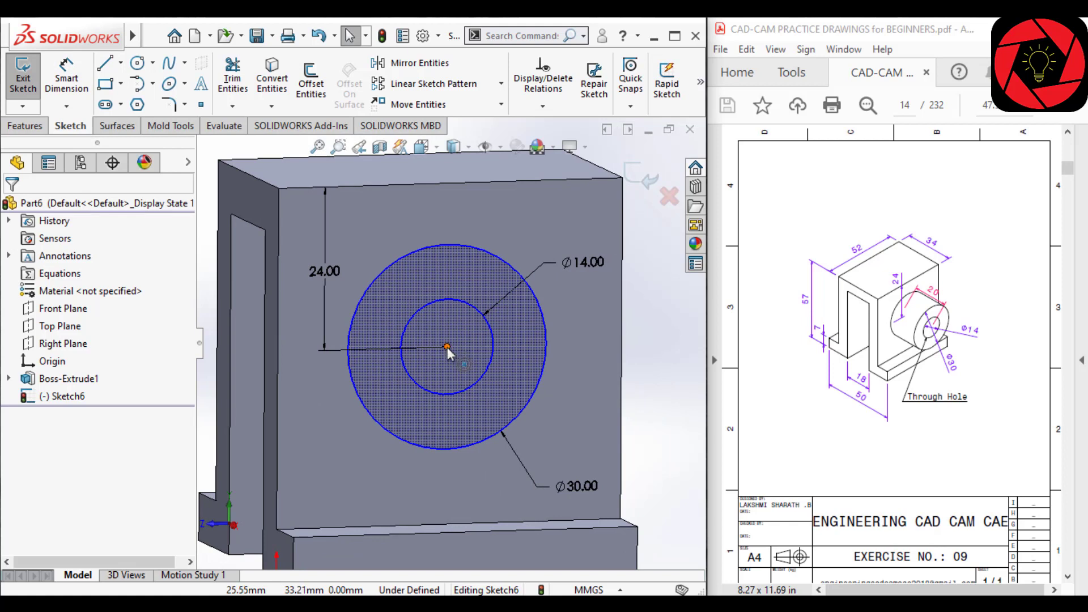
- Add a Vertical relation between the circle centre and the top edge's midpoint
left_click(447, 346)
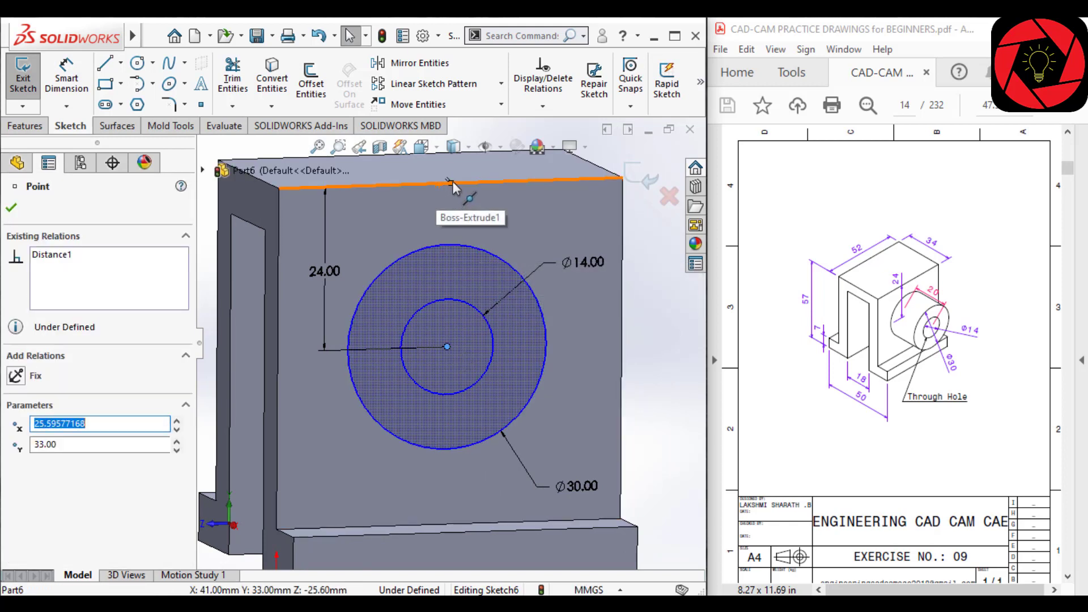
left_click(451, 184, "ctrl")
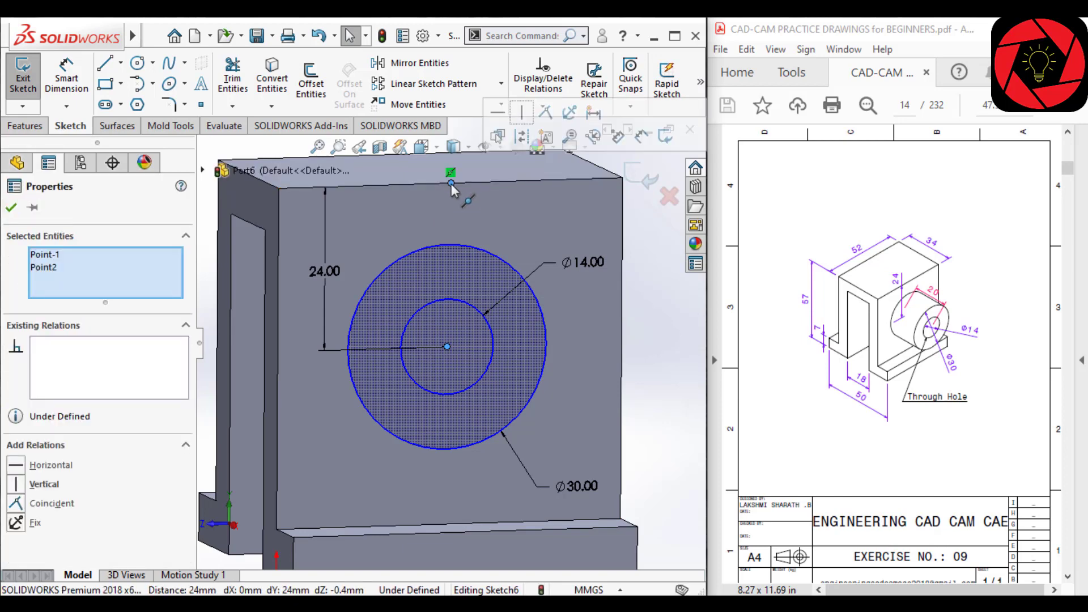
left_click(519, 116)
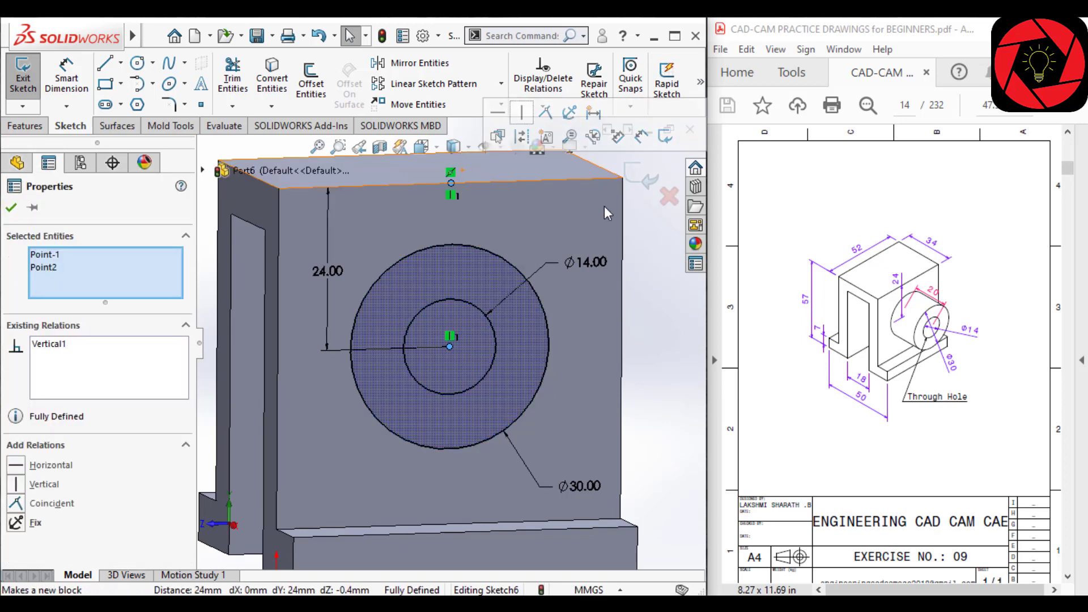
left_click(649, 284)
key("f")
scroll(539, 335, "down", 3)
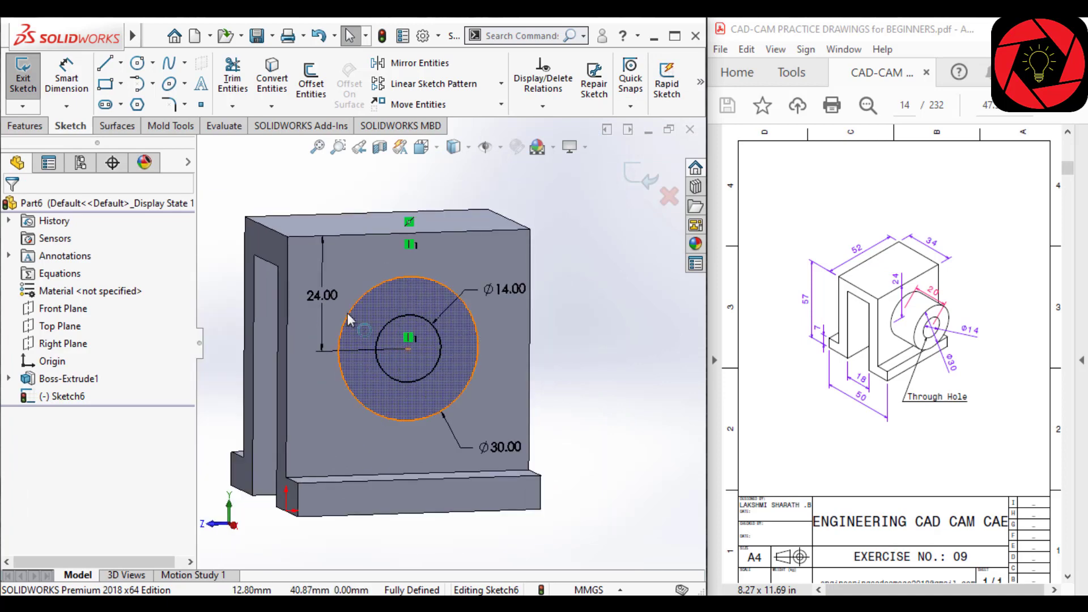
left_click(26, 125)
- Extrude the concentric-circle sketch 20 mm as Boss-Extrude2
left_click(34, 82)
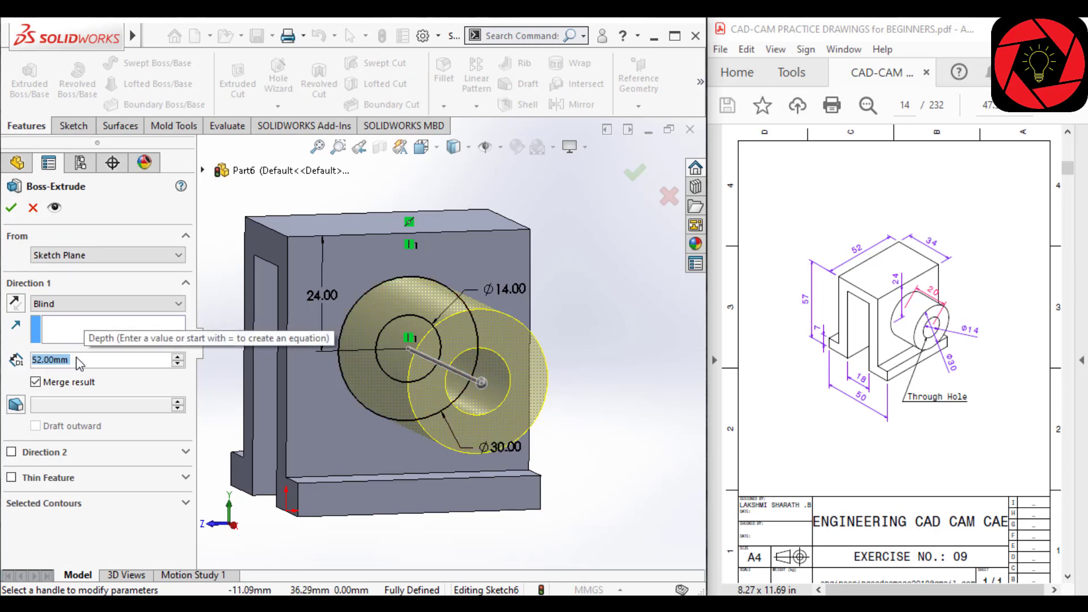
type("20")
key("Return")
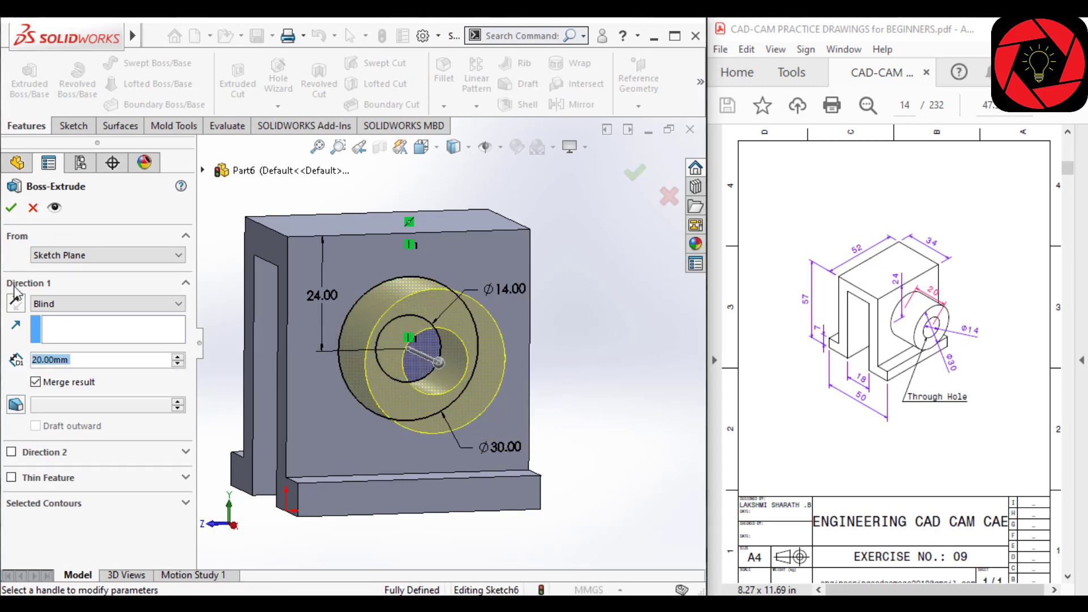
key("Return")
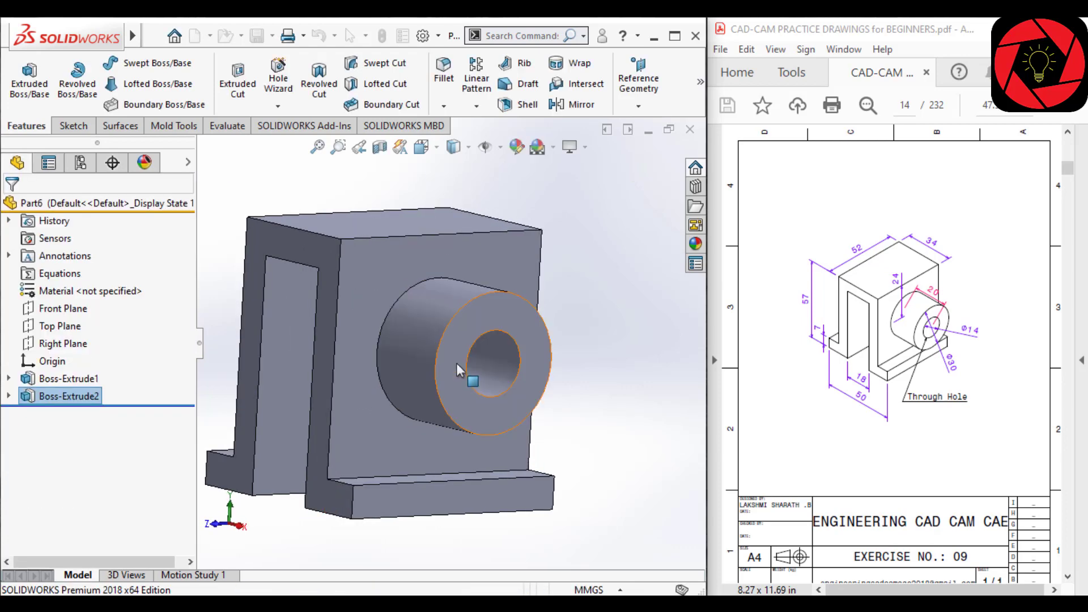
left_click(8, 396)
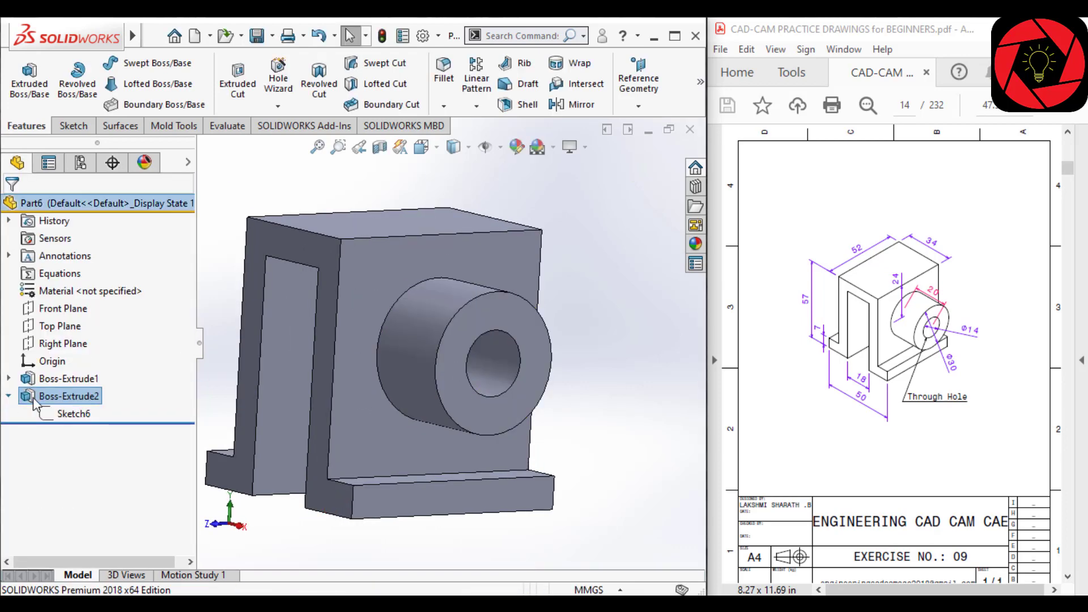
- Start an Extruded Cut from Sketch6 with its Selected Contours list cleared
left_click(73, 414)
left_click(98, 400)
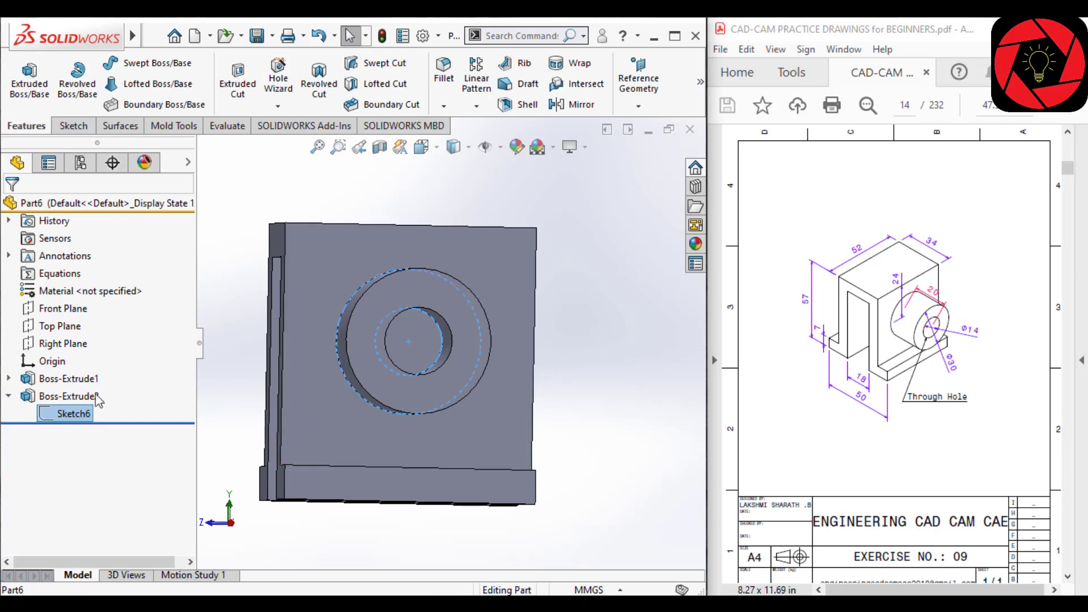
left_click(252, 74)
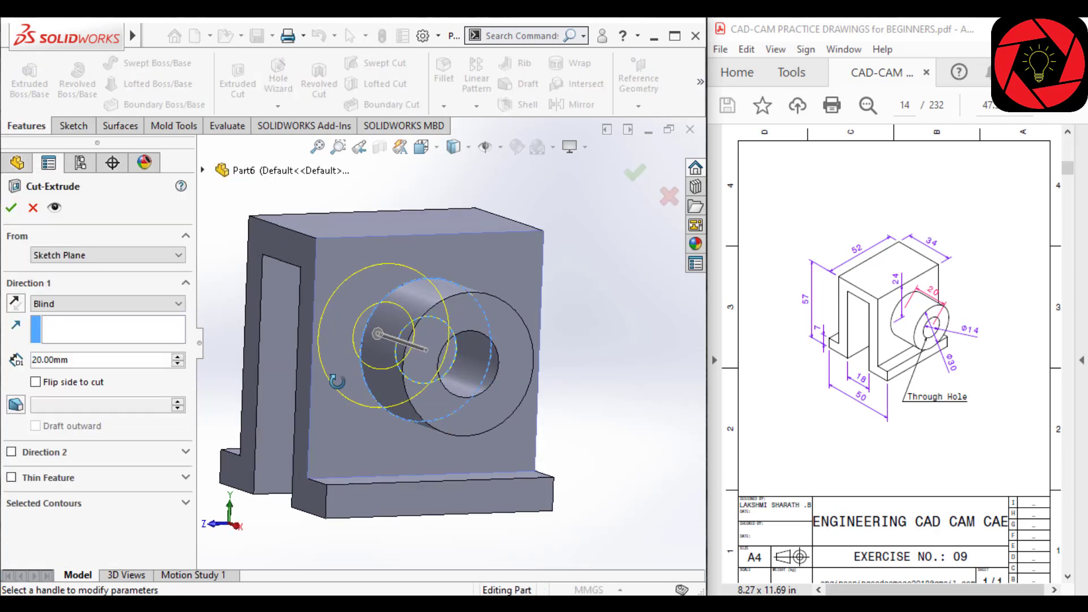
left_click(108, 506)
right_click(89, 525)
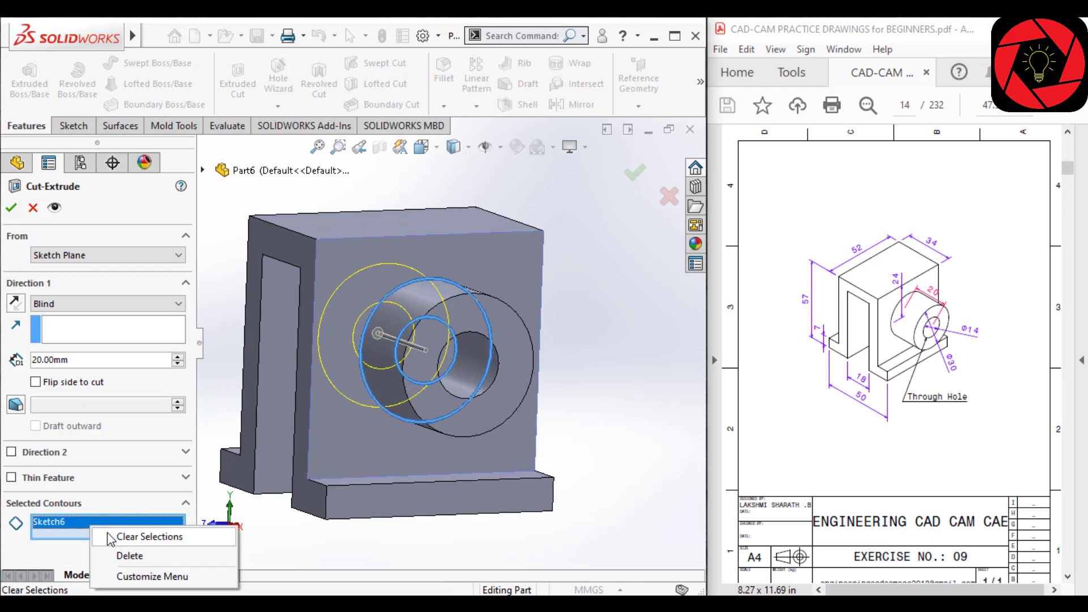
left_click(124, 537)
- Cut the inner Ø14 circle region Through All to bore the hole
mouse_move(299, 481)
middle_mouse_down()
mouse_move(363, 359)
mouse_move(557, 376)
mouse_move(498, 374)
middle_mouse_up()
left_click(386, 352)
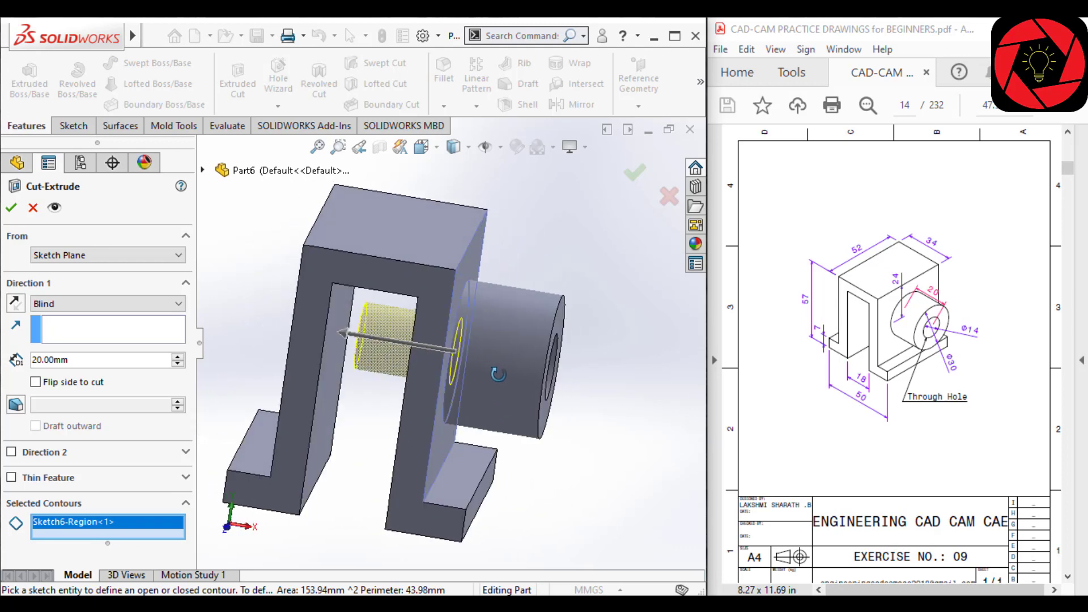
left_click(61, 303)
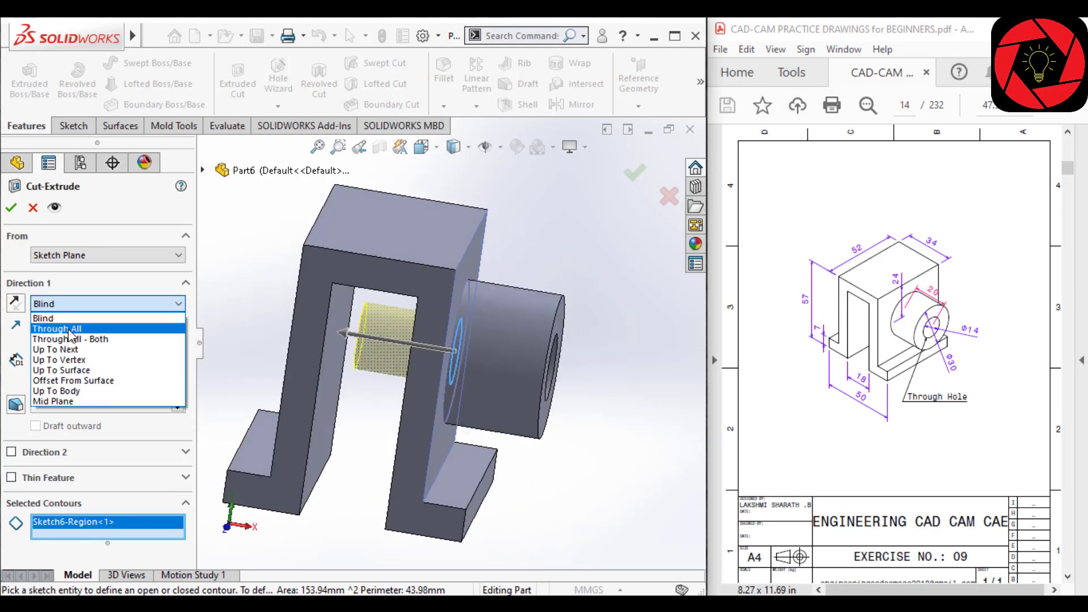
left_click(68, 329)
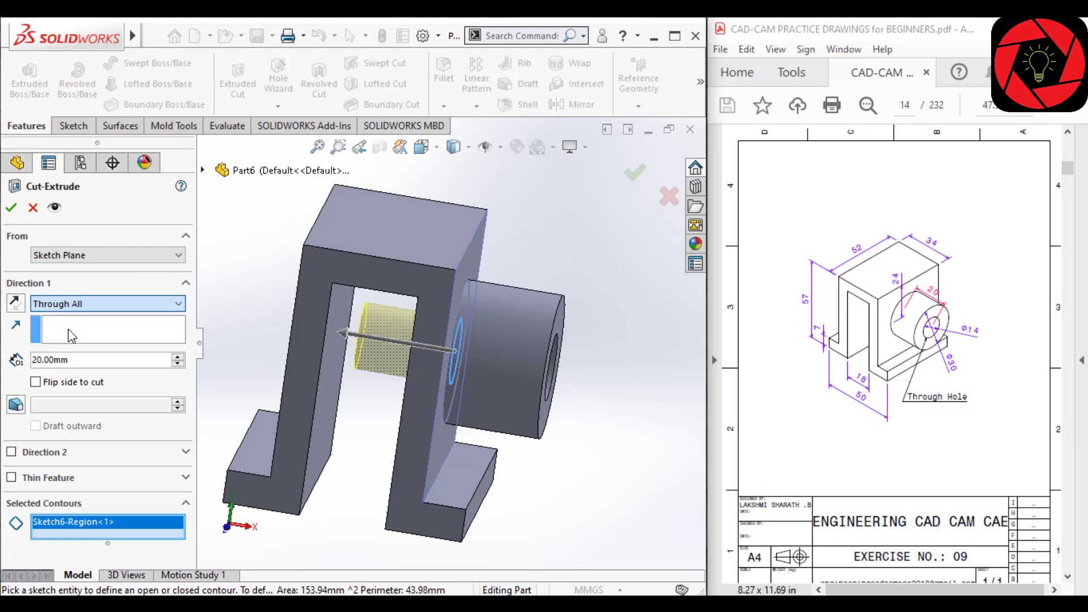
left_click(10, 209)
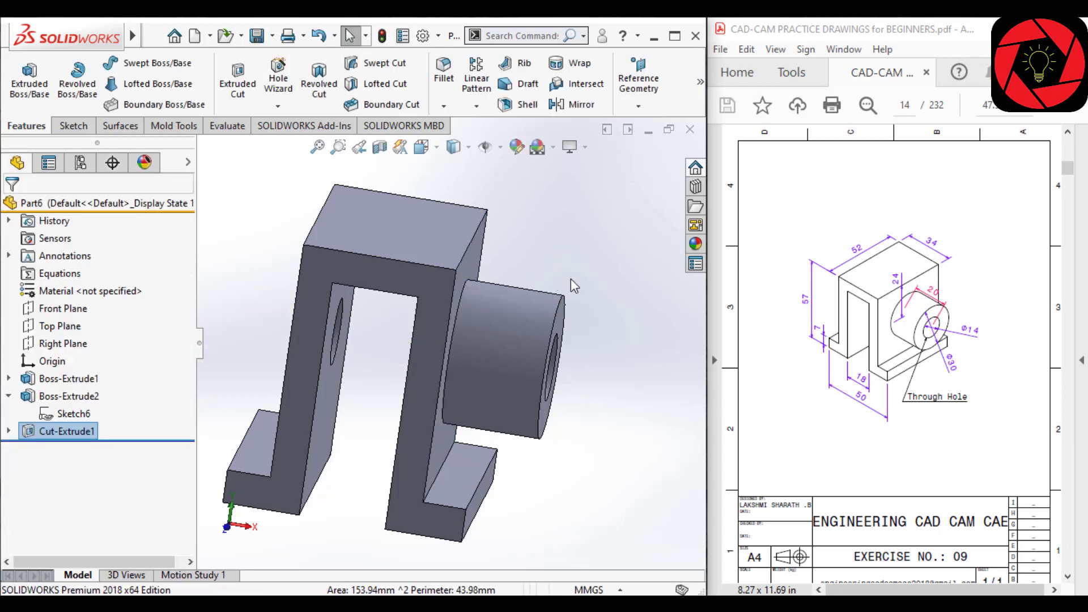
- Orbit to inspect the Ø14 hole, then set the bracket to Isometric and recentre it
left_click(46, 414)
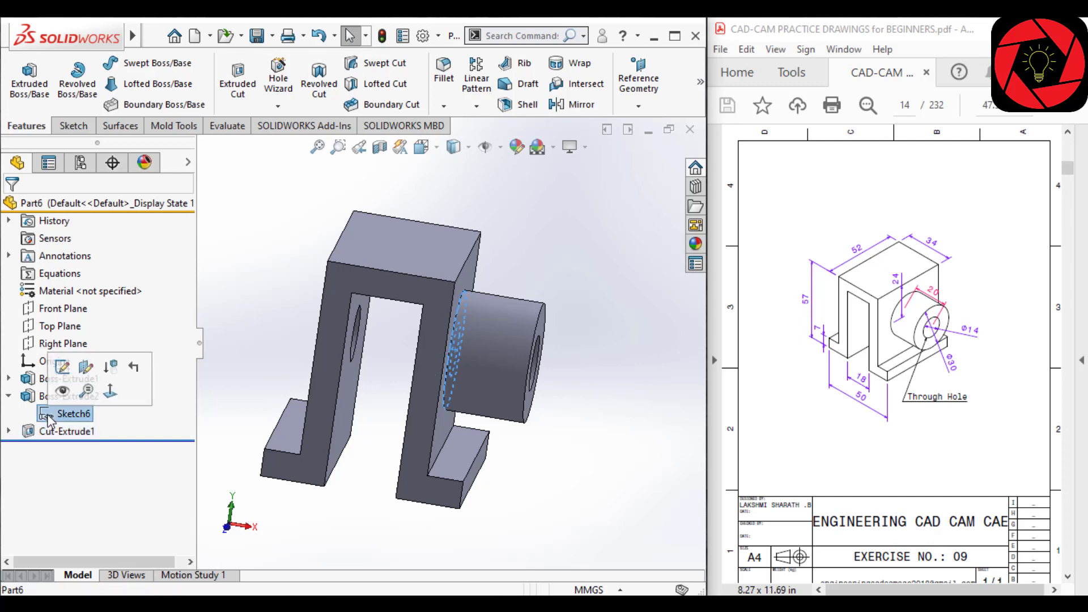
mouse_move(330, 406)
middle_mouse_down()
mouse_move(543, 386)
mouse_move(471, 404)
middle_mouse_up()
key("ctrl+1")
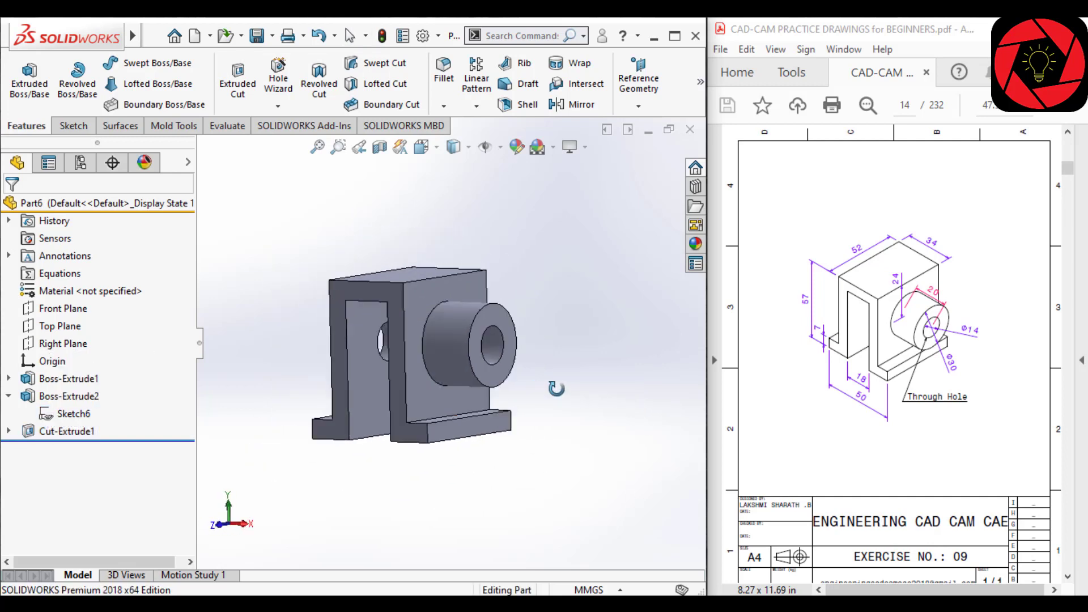
left_click(421, 147)
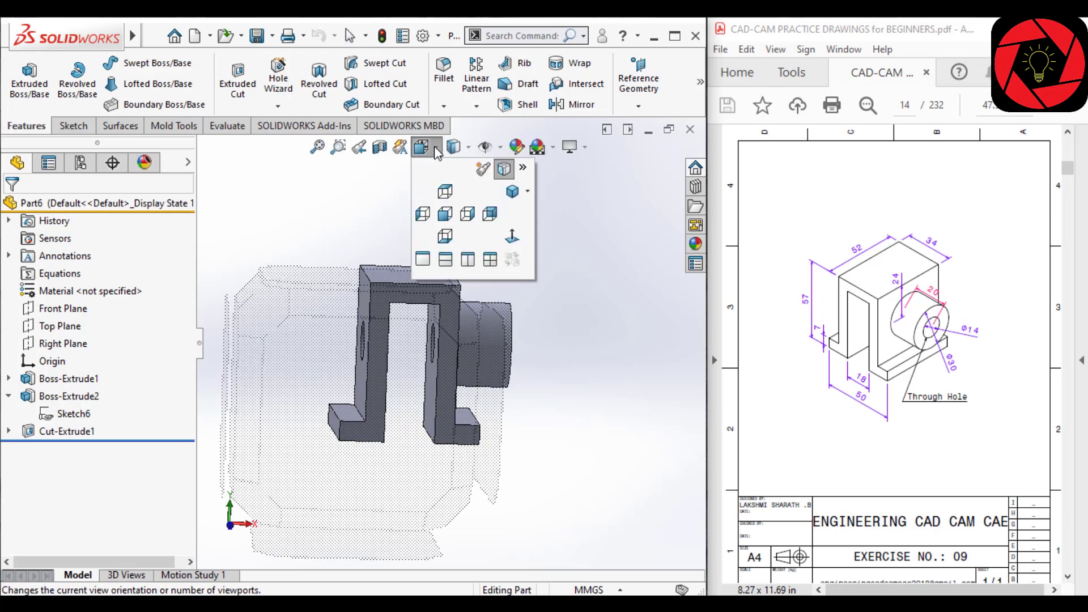
left_click(512, 192)
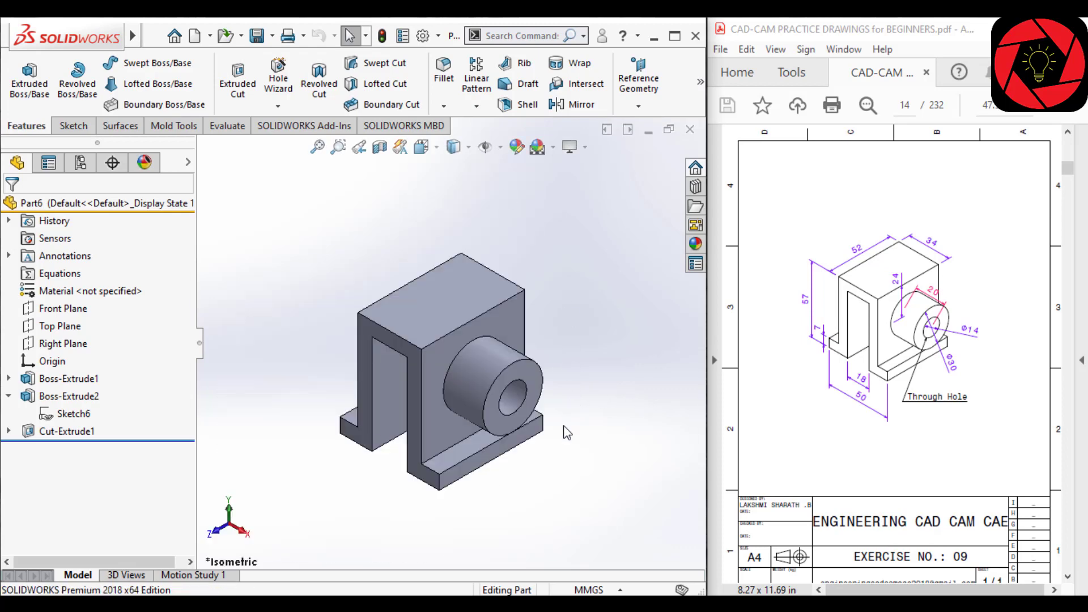
scroll(481, 485, "down", 2)
middle_click_drag(485, 227, 473, 254, "ctrl")
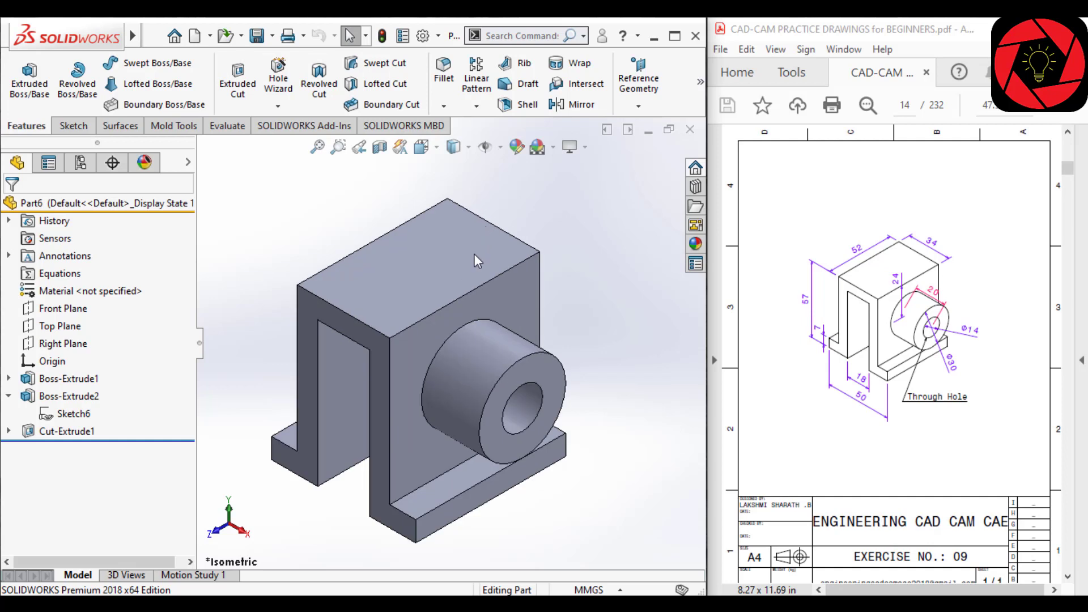
- Show the 50, 24, Ø14, 7, 16, 18 and 52 feature dimensions, moving 7.00 left
right_click(63, 256)
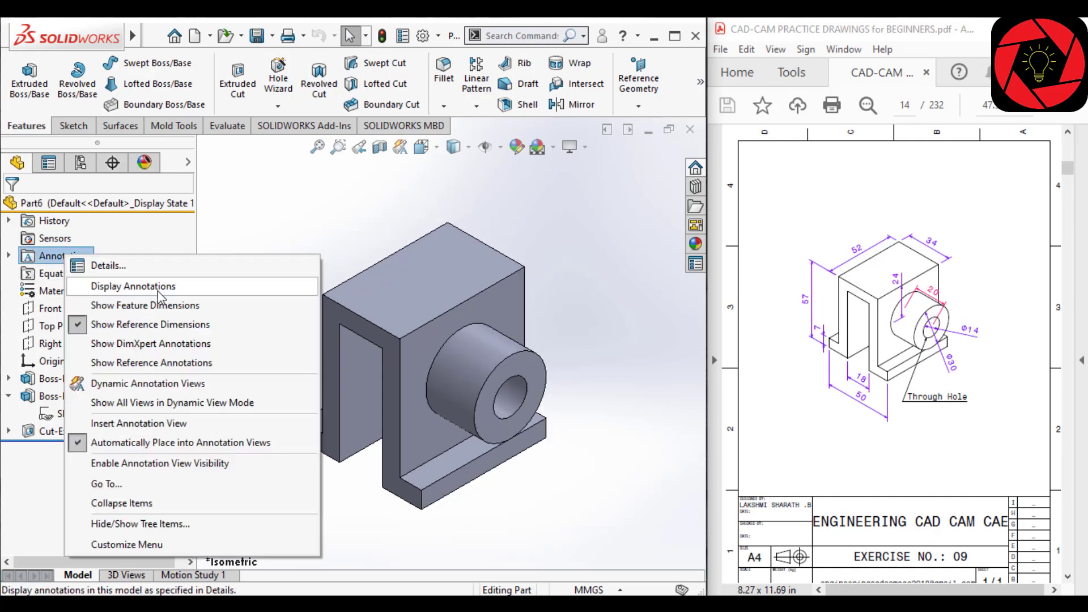
left_click(149, 304)
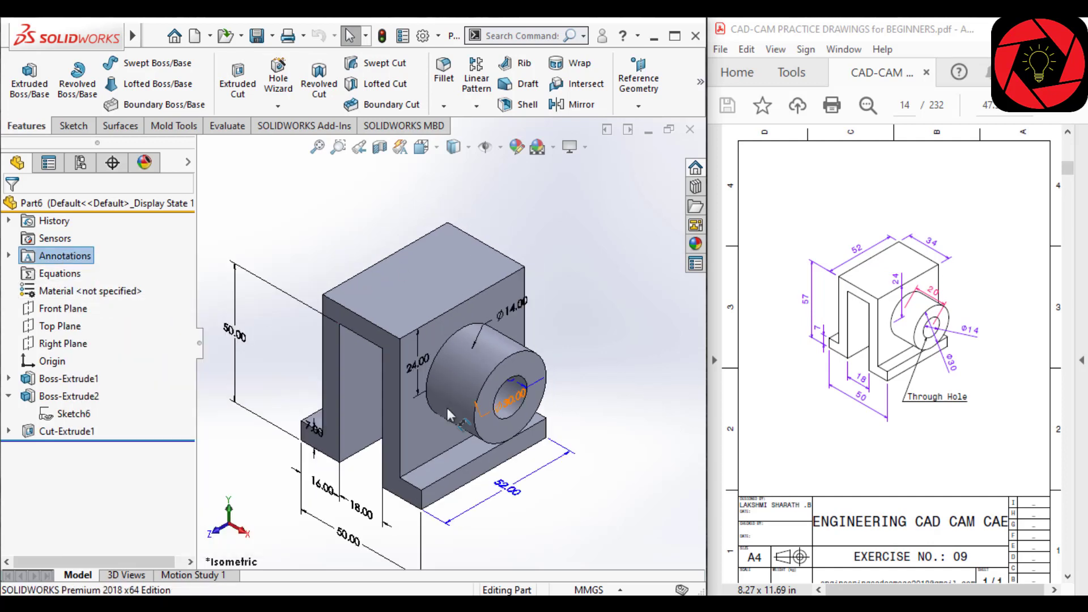
left_click_drag(314, 436, 276, 425)
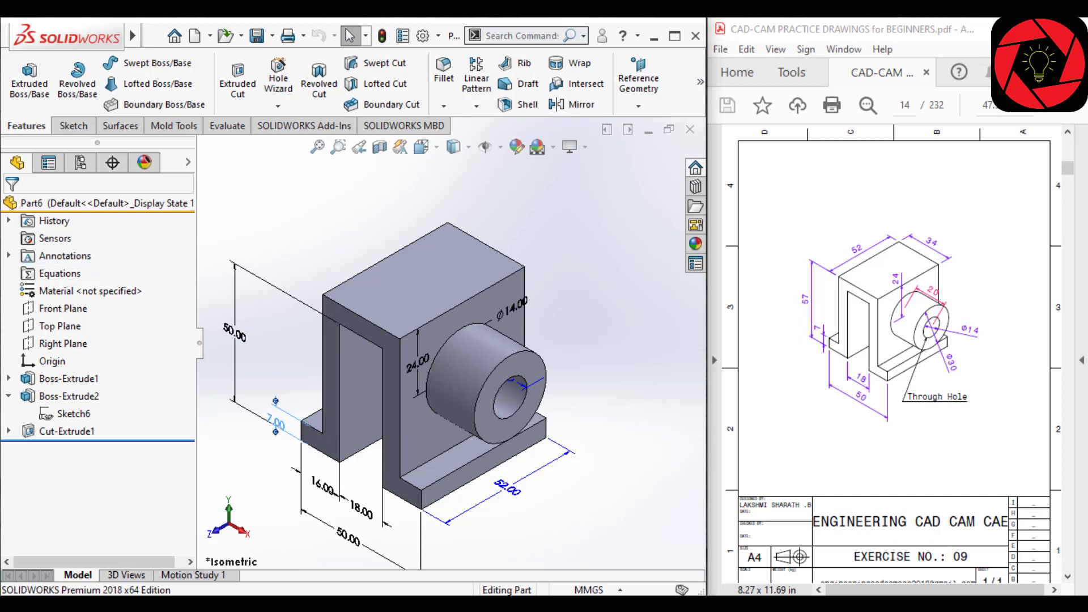
left_click(611, 384)
scroll(551, 538, "up", 2)
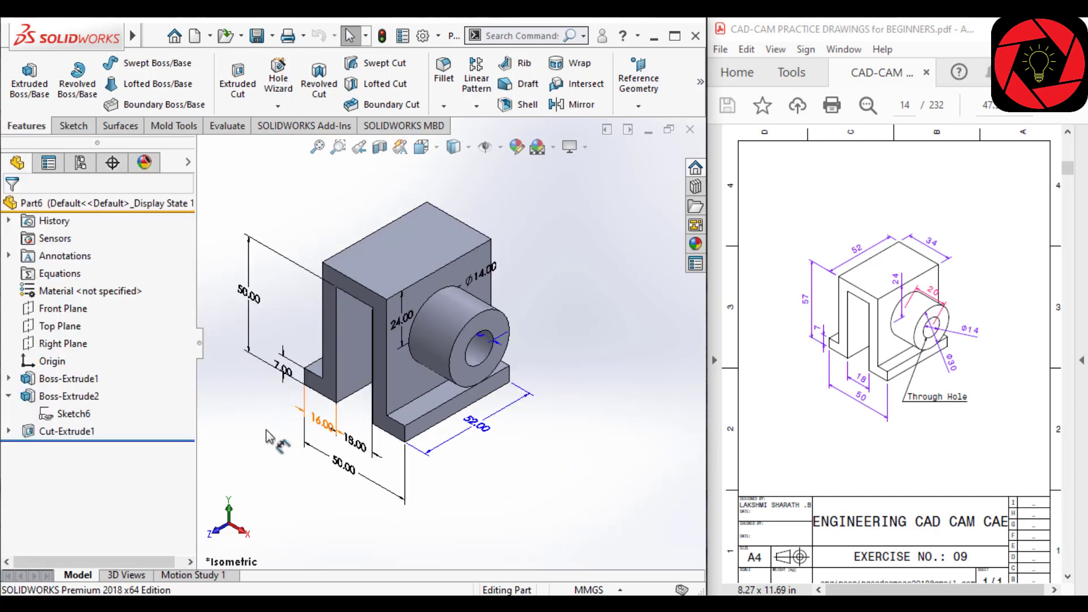